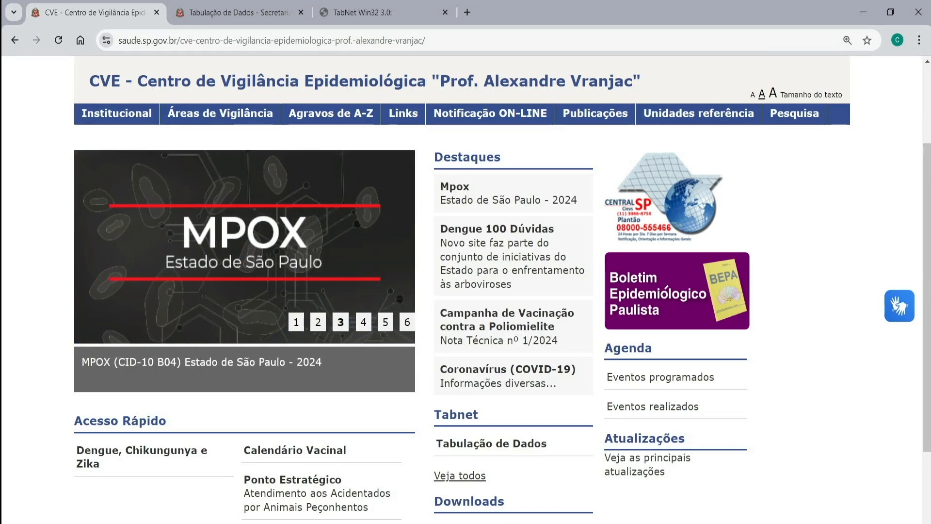
Step: View the CVE data tabulation page and bring up the open TabNet form for Intoxicação Exógena - Agrotóxicos
{"action": "left_click", "coordinate": [239, 13]}
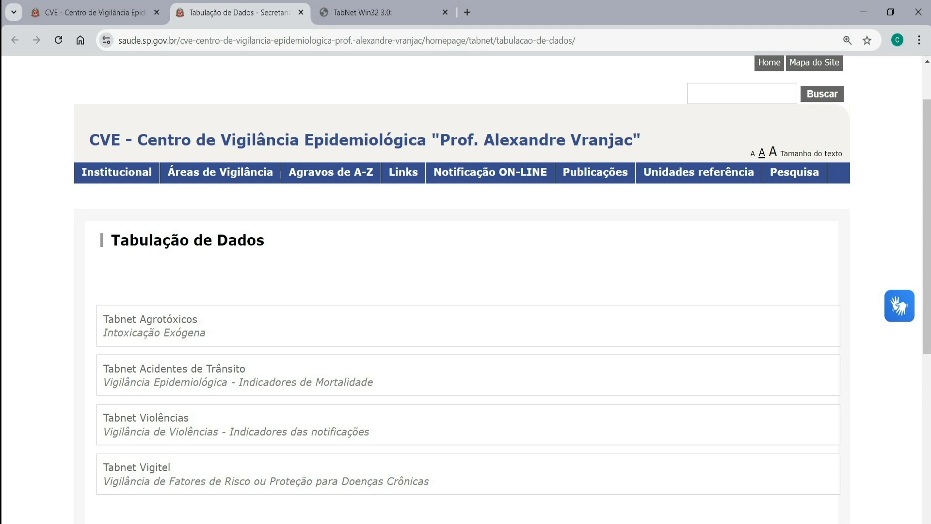
{"action": "mouse_move", "coordinate": [117, 172]}
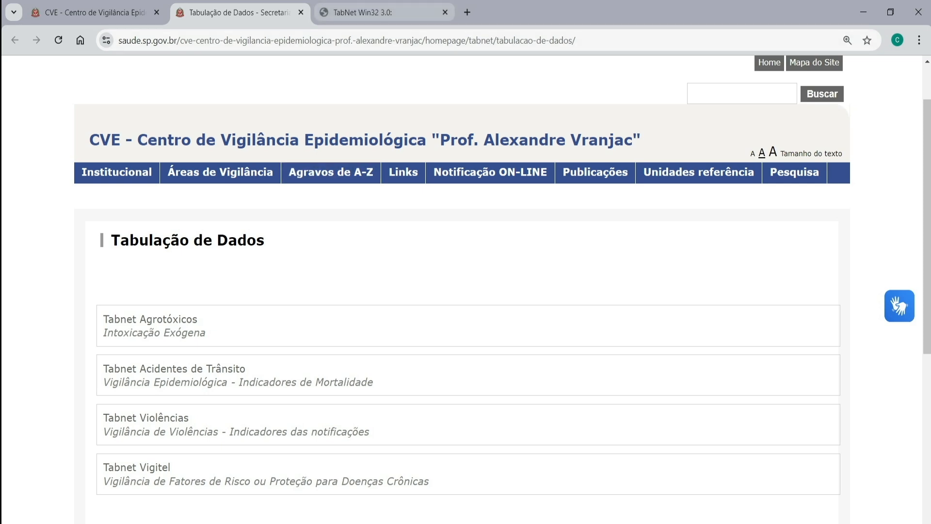
{"action": "left_click", "coordinate": [378, 12]}
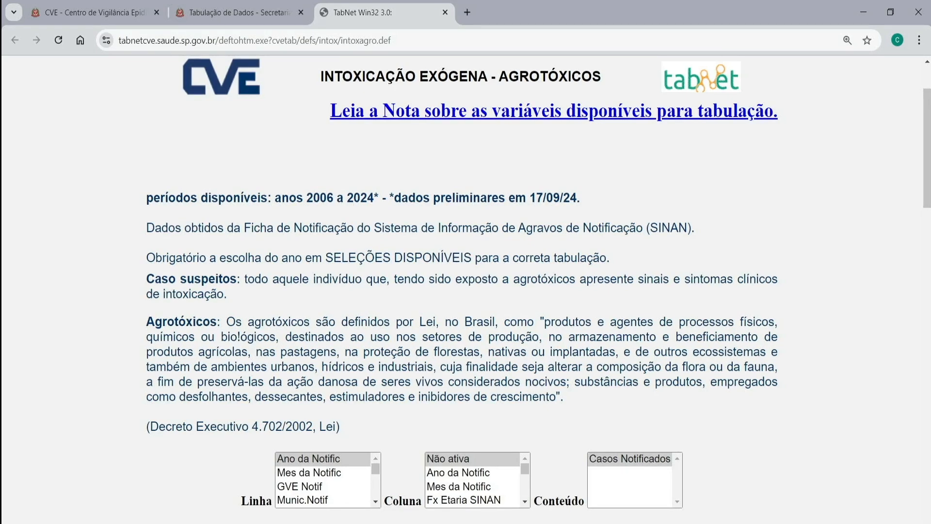
Step: Examine the TabNet pesticide form's row, column and period options, available selection filters and output formats
{"action": "scroll", "coordinate": [466, 291], "scroll_direction": "down", "scroll_amount": 5}
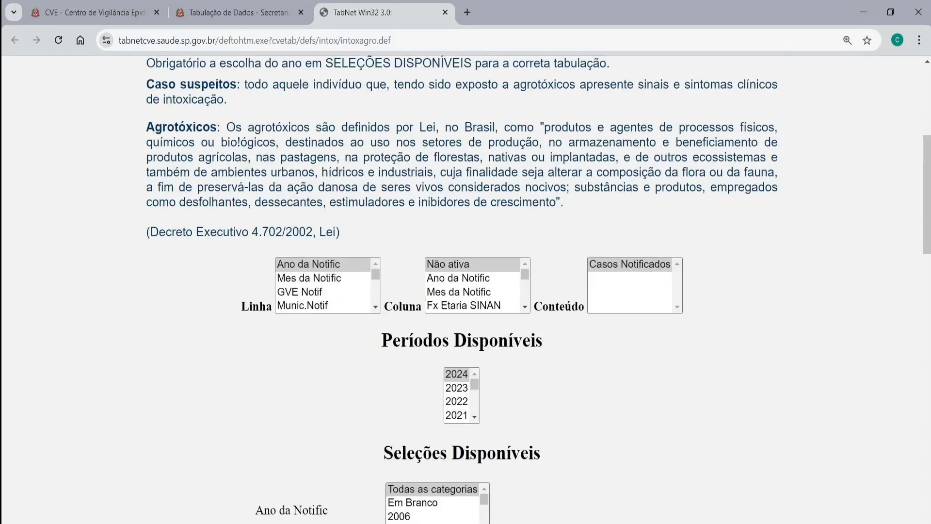
{"action": "scroll", "coordinate": [466, 291], "scroll_direction": "down", "scroll_amount": 1}
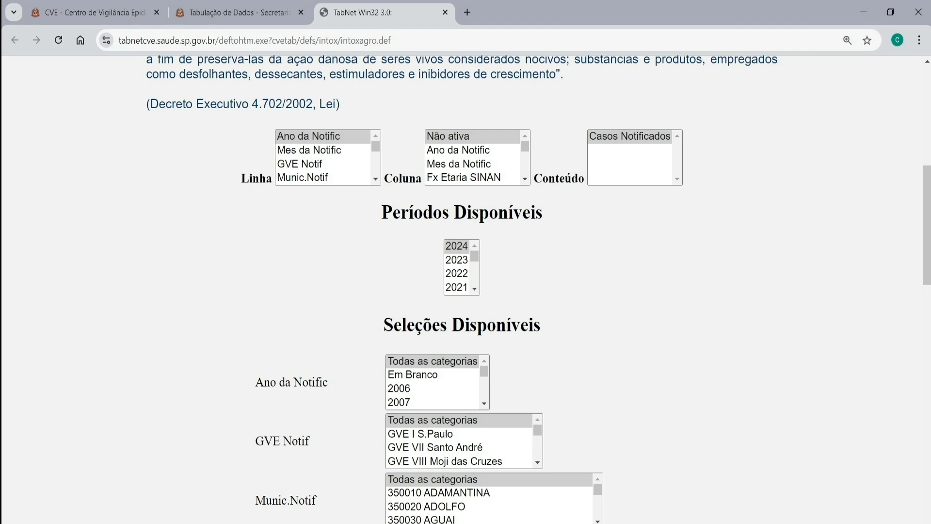
{"action": "scroll", "coordinate": [466, 291], "scroll_direction": "down", "scroll_amount": 2}
{"action": "scroll", "coordinate": [466, 291], "scroll_direction": "down", "scroll_amount": 4}
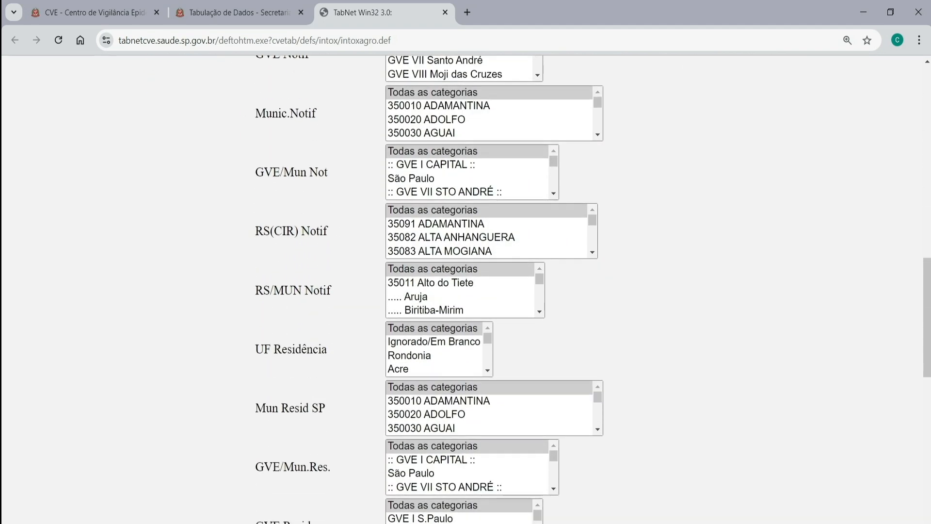
{"action": "scroll", "coordinate": [495, 291], "scroll_direction": "down", "scroll_amount": 8}
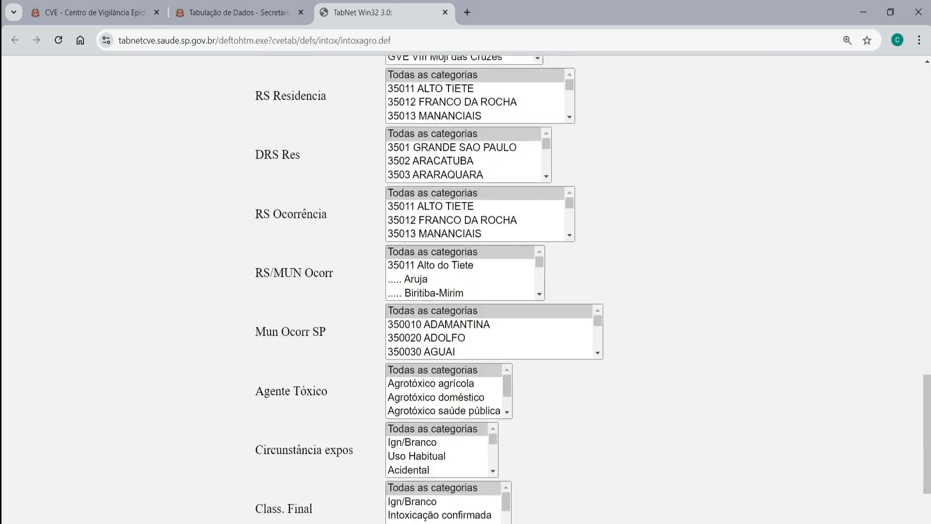
{"action": "scroll", "coordinate": [495, 290], "scroll_direction": "down", "scroll_amount": 4}
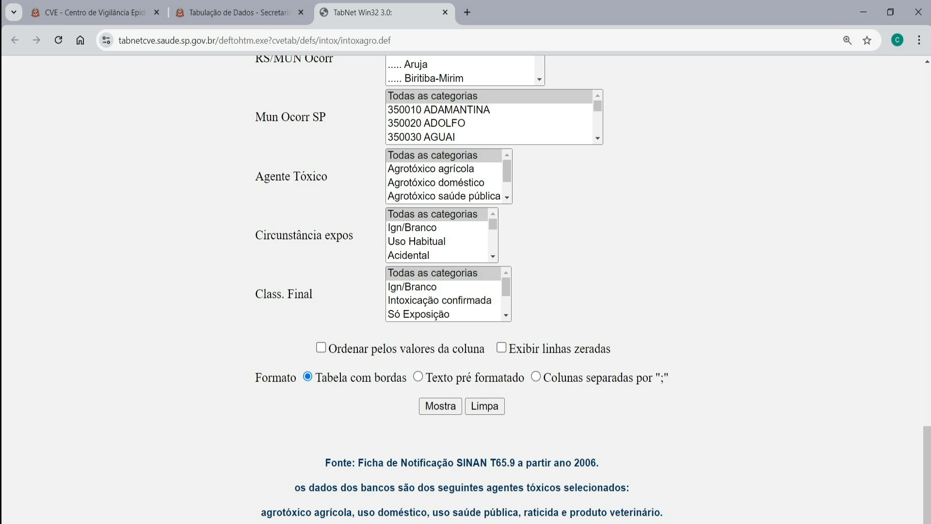
{"action": "scroll", "coordinate": [466, 291], "scroll_direction": "up", "scroll_amount": 20}
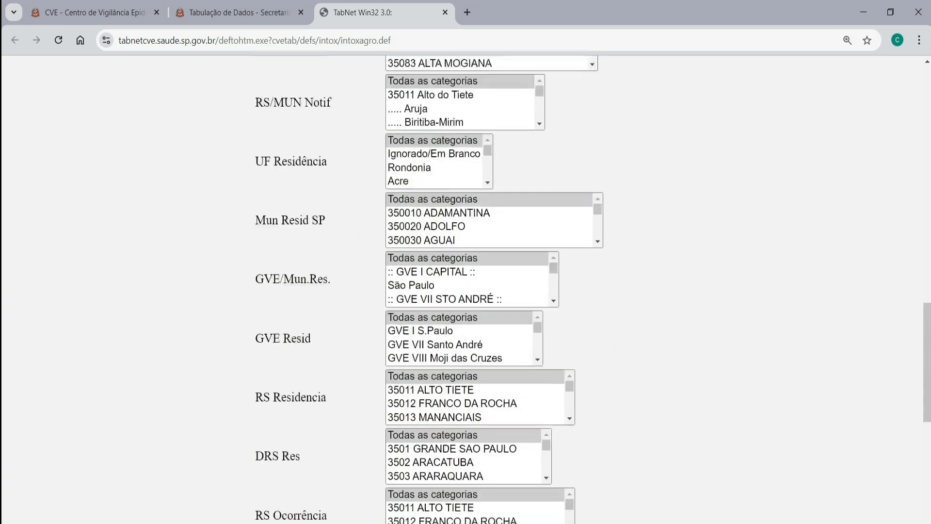
{"action": "scroll", "coordinate": [465, 291], "scroll_direction": "up", "scroll_amount": 12}
{"action": "scroll", "coordinate": [466, 291], "scroll_direction": "down", "scroll_amount": 6}
{"action": "scroll", "coordinate": [466, 291], "scroll_direction": "up", "scroll_amount": 3}
{"action": "scroll", "coordinate": [465, 291], "scroll_direction": "down", "scroll_amount": 2}
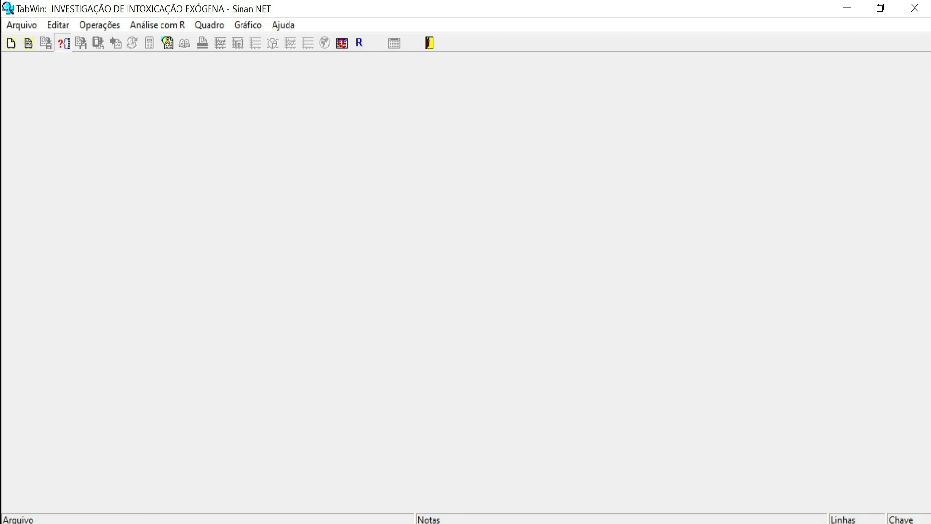
Step: Switch to TabWin and open the IntoxNET.def definition file from the BaseDBF folder for a new tabulation
{"action": "left_click", "coordinate": [63, 43]}
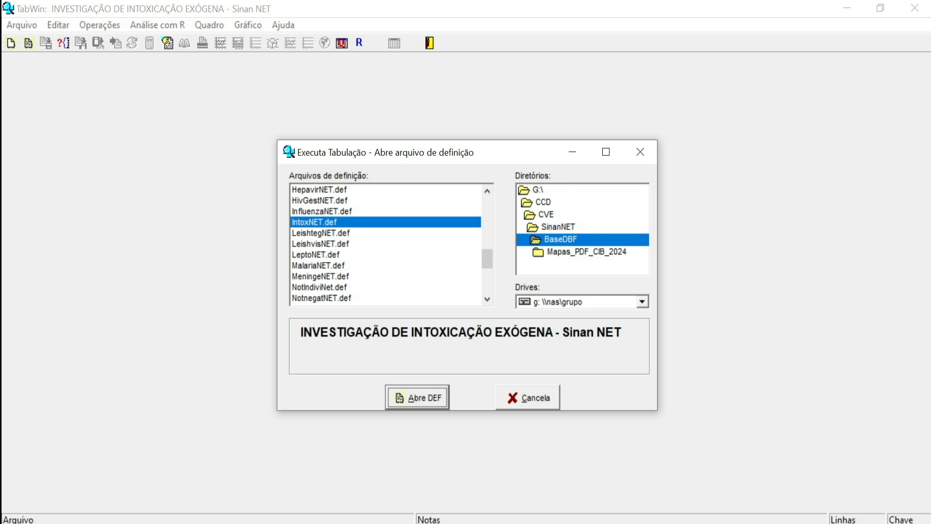
{"action": "left_click", "coordinate": [402, 397]}
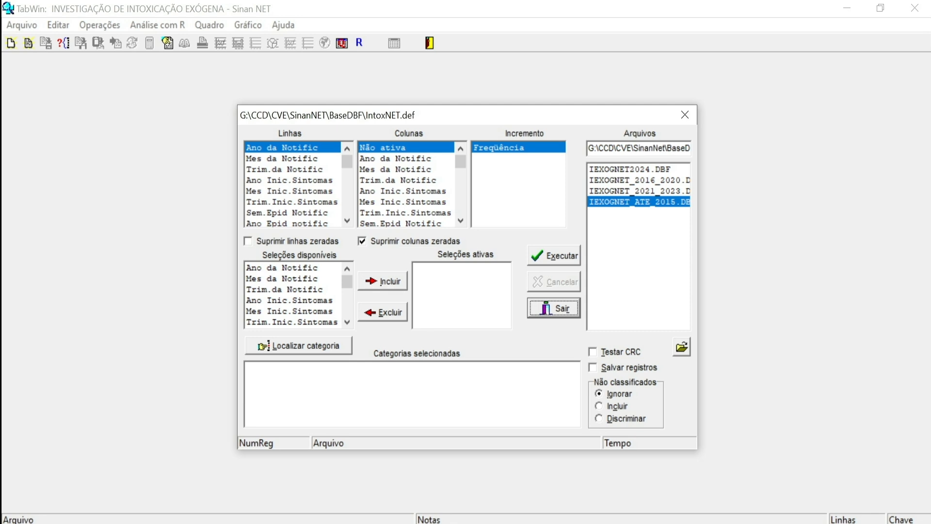
Step: Set the tabulation's row variable to Agente Tóxico and its column variable to Ano da Notific
{"action": "left_click", "coordinate": [289, 180]}
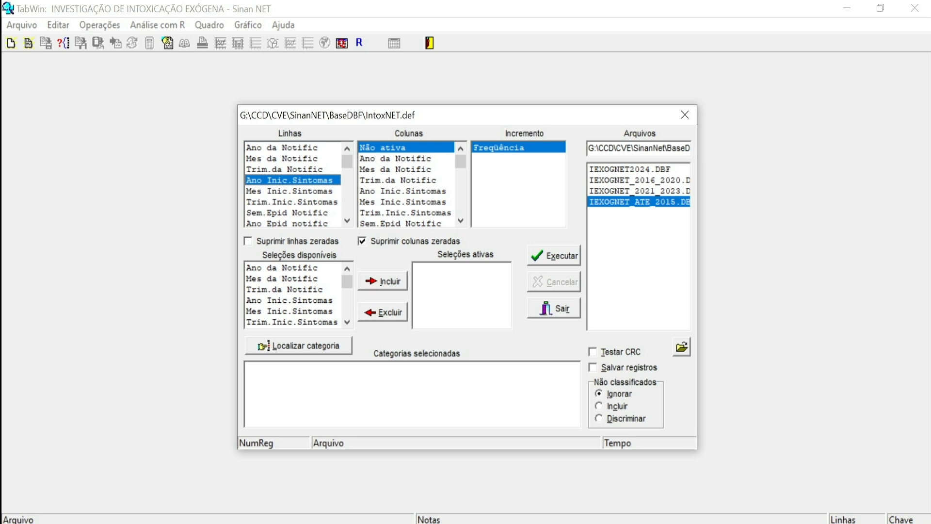
{"action": "key", "text": "Down"}
{"action": "key", "text": "Down"}
{"action": "key", "text": "Down"}
{"action": "key", "text": "Down"}
{"action": "key", "text": "Down"}
{"action": "key", "text": "Down"}
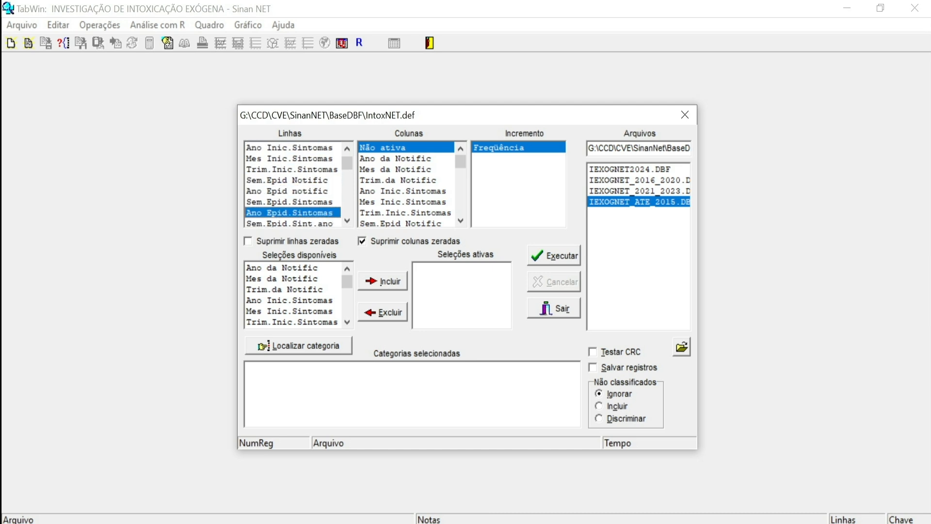
{"action": "key", "text": "Down"}
{"action": "key", "text": "Down"}
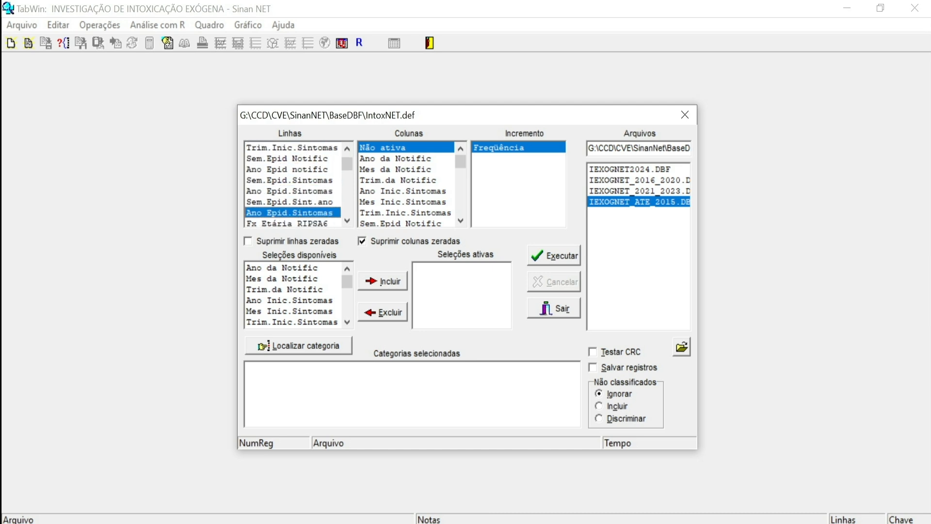
{"action": "key", "text": "a"}
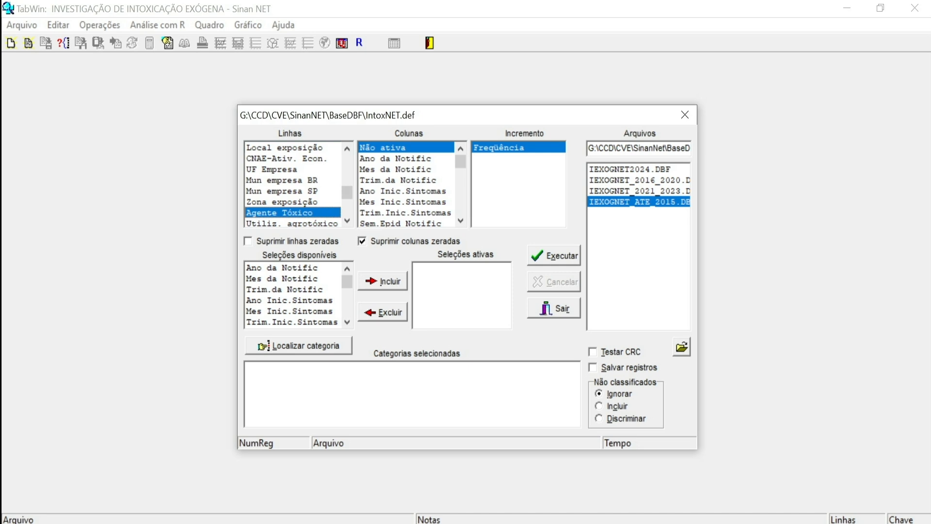
{"action": "left_click", "coordinate": [395, 159]}
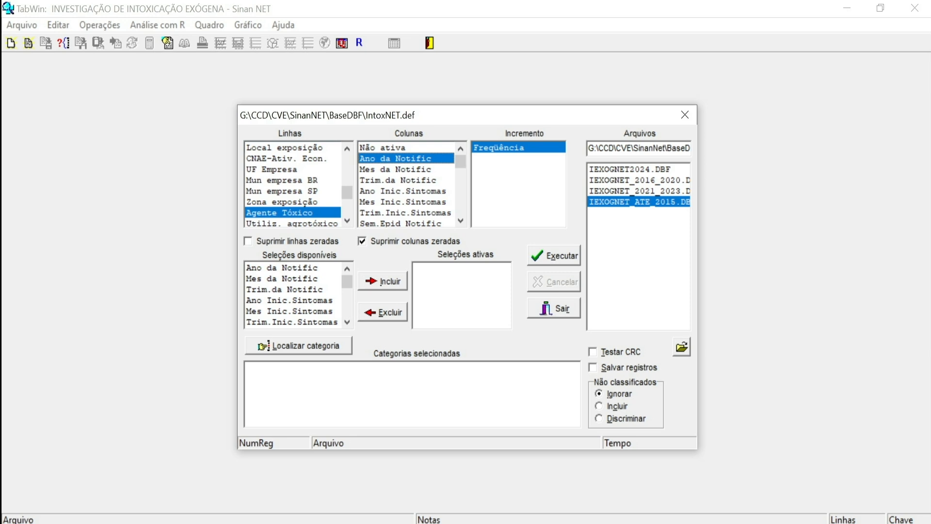
Step: Add Ano da Notific as an active selection and restrict it to the years 2007 through 2015
{"action": "left_click", "coordinate": [282, 267]}
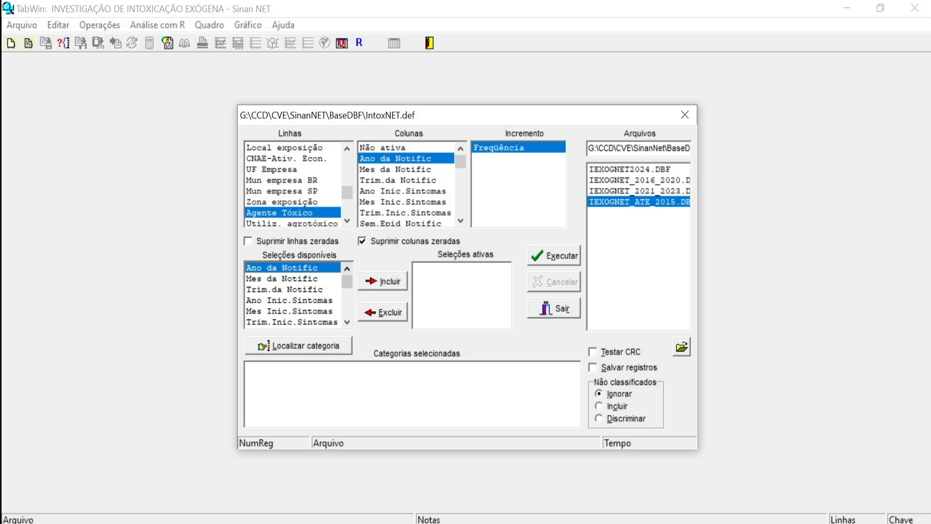
{"action": "left_click", "coordinate": [382, 281]}
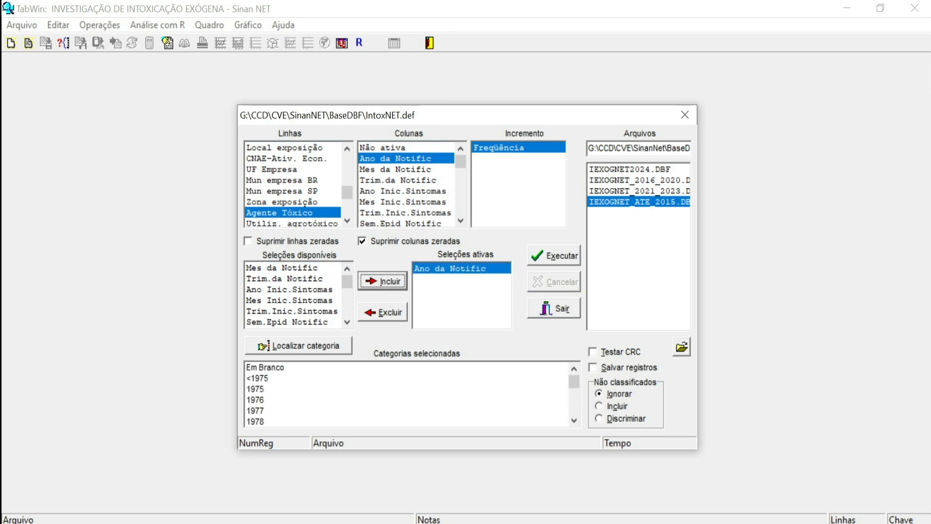
{"action": "scroll", "coordinate": [407, 394], "scroll_direction": "down", "scroll_amount": 3}
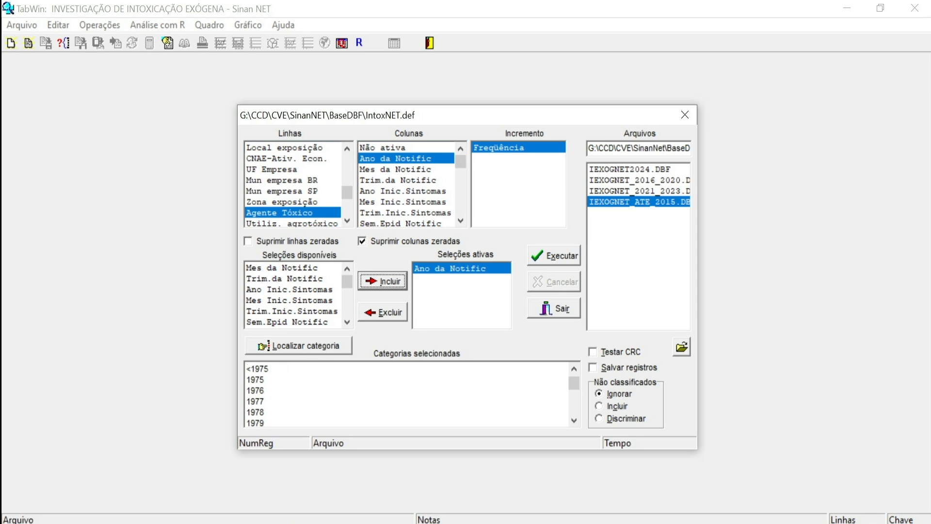
{"action": "scroll", "coordinate": [407, 393], "scroll_direction": "down", "scroll_amount": 4}
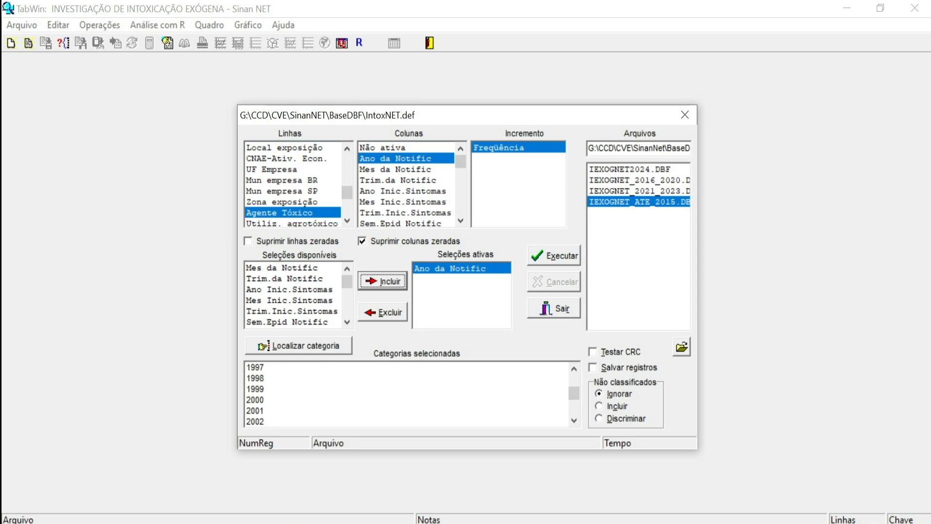
{"action": "scroll", "coordinate": [407, 394], "scroll_direction": "down", "scroll_amount": 2}
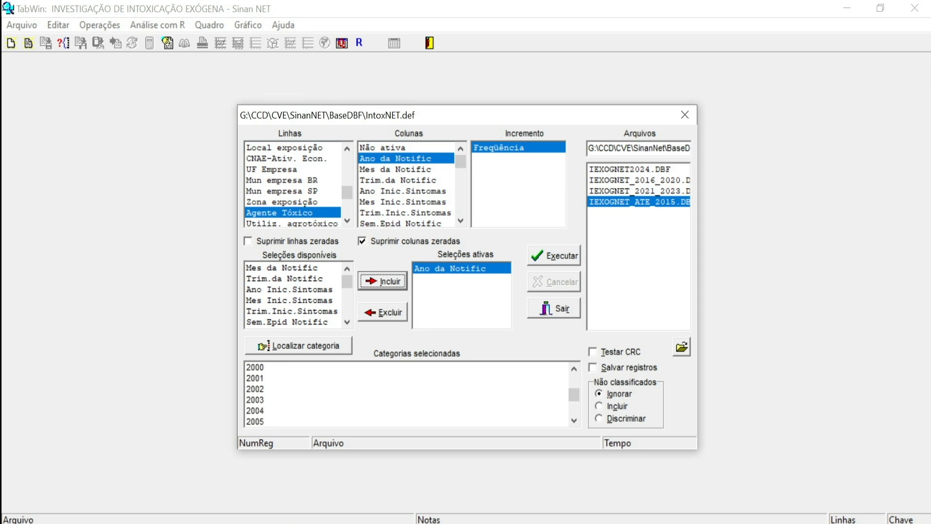
{"action": "left_click", "coordinate": [255, 411]}
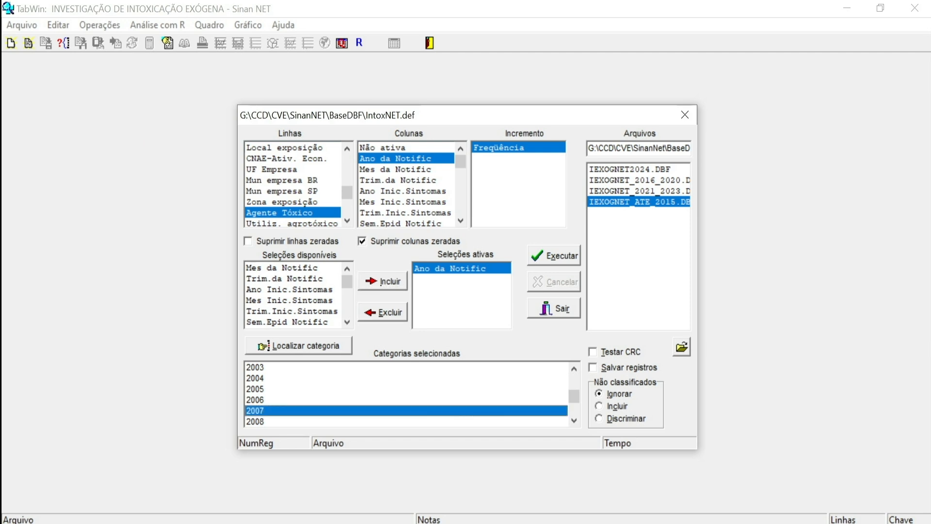
{"action": "left_click", "coordinate": [574, 421]}
{"action": "left_click", "coordinate": [574, 420]}
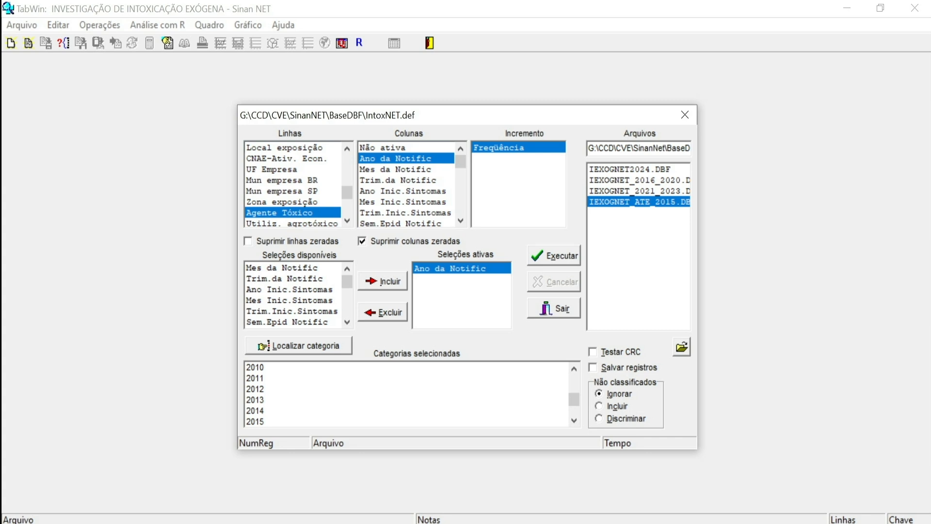
{"action": "left_click", "coordinate": [255, 421], "text": "shift"}
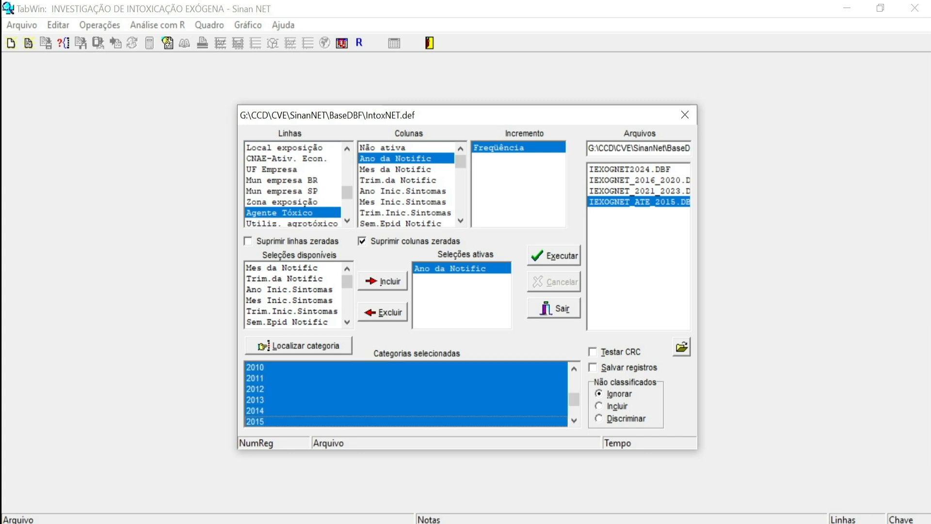
Step: Add Agente Tóxico from the available selections to the tabulation's active selections
{"action": "left_click", "coordinate": [293, 279]}
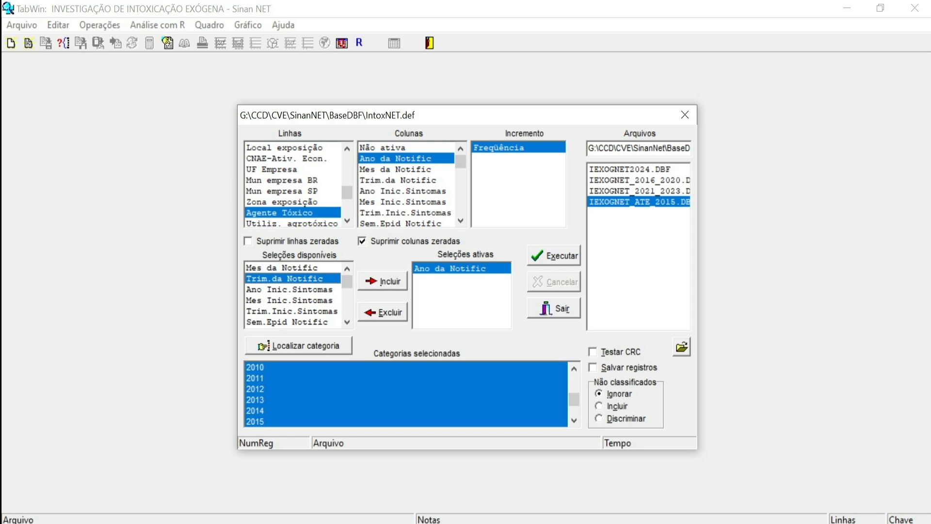
{"action": "left_click", "coordinate": [290, 289]}
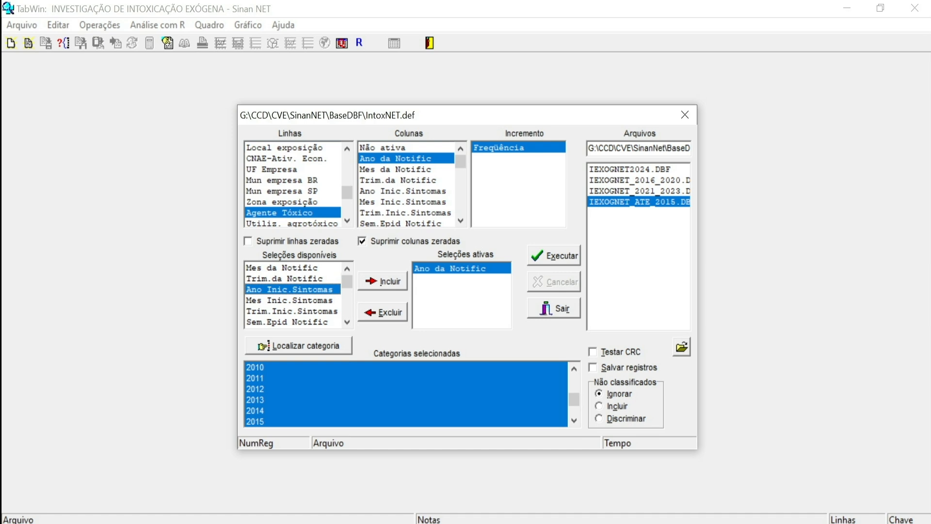
{"action": "key", "text": "Down"}
{"action": "key", "text": "Down"}
{"action": "key", "text": "Down"}
{"action": "key", "text": "Down"}
{"action": "key", "text": "Down"}
{"action": "key", "text": "Down"}
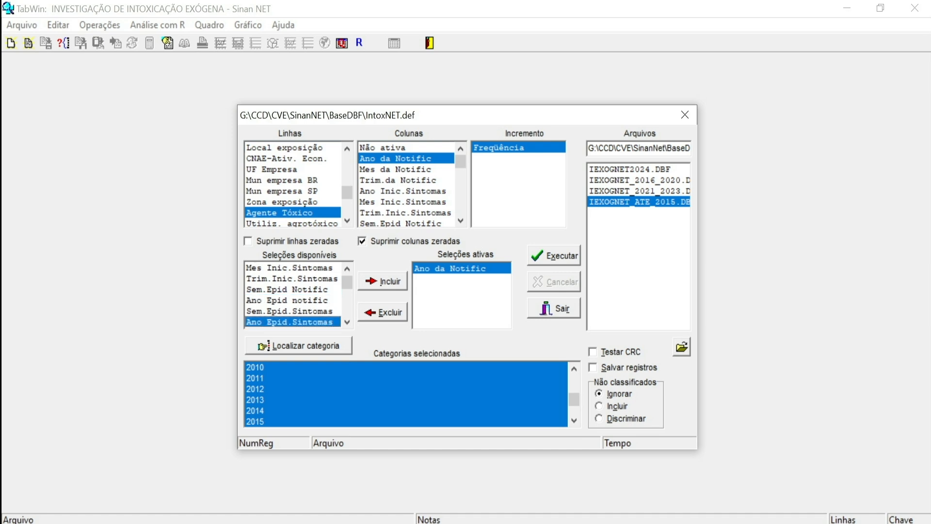
{"action": "key", "text": "a"}
{"action": "key", "text": "a"}
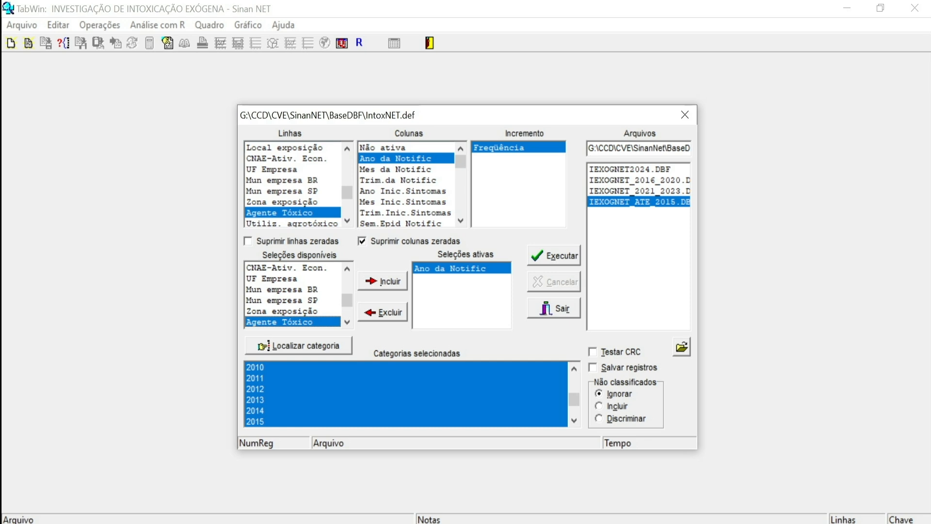
{"action": "left_click", "coordinate": [383, 281]}
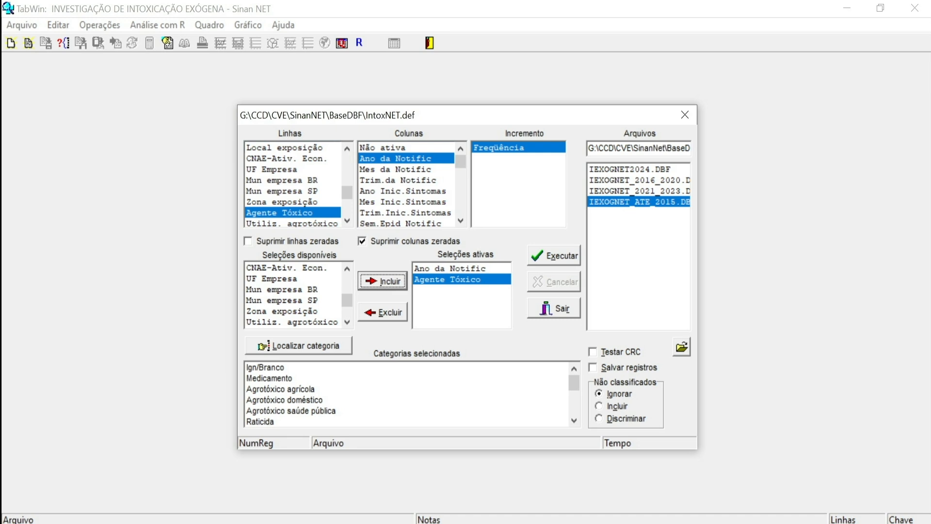
Step: Restrict the Agente Tóxico selection to the consecutive categories from Agrotóxico agrícola through Prod. veterinário
{"action": "left_click", "coordinate": [281, 389]}
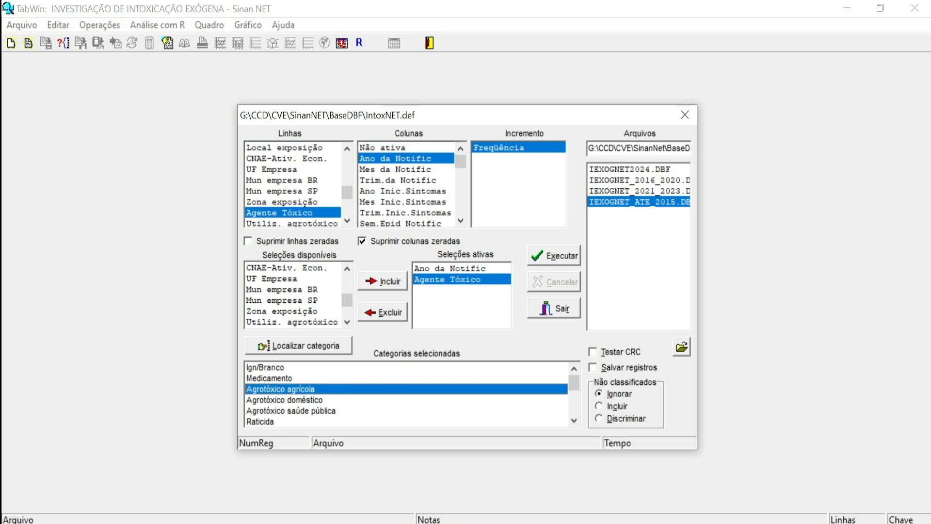
{"action": "left_click", "coordinate": [272, 421]}
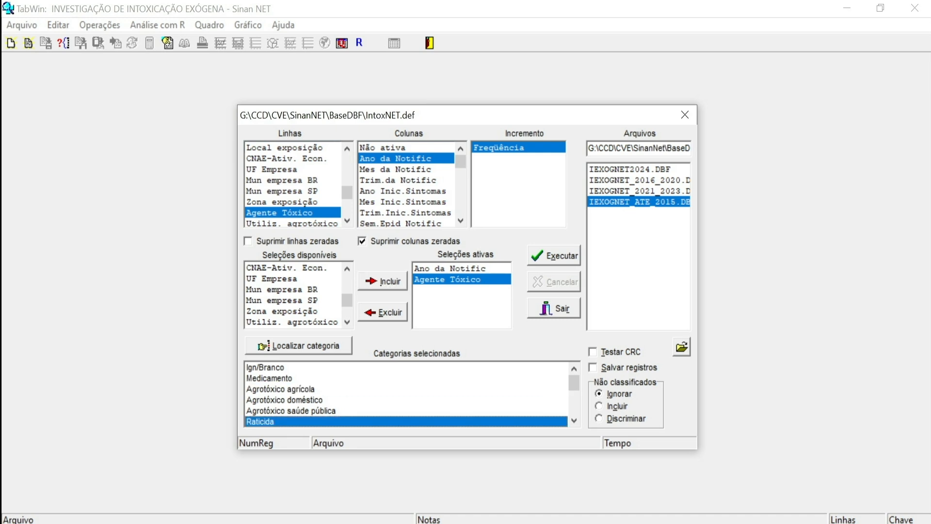
{"action": "left_click", "coordinate": [281, 388]}
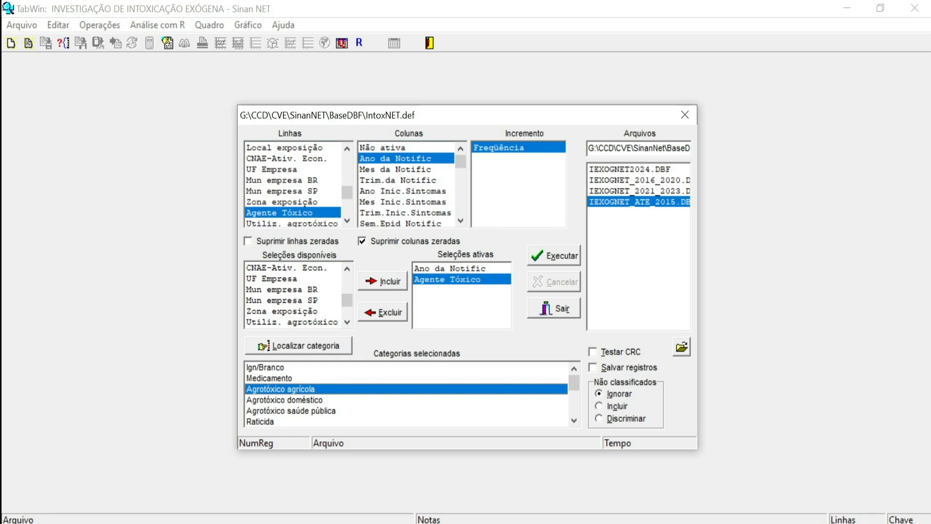
{"action": "left_click", "coordinate": [574, 420]}
{"action": "left_click", "coordinate": [574, 420]}
{"action": "left_click", "coordinate": [574, 421]}
{"action": "left_click", "coordinate": [574, 421]}
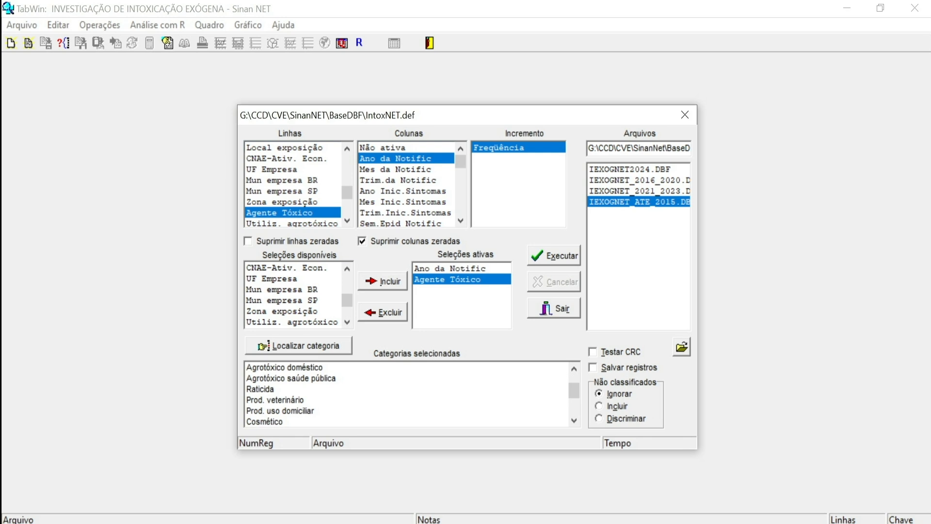
{"action": "left_click", "coordinate": [275, 400], "text": "shift"}
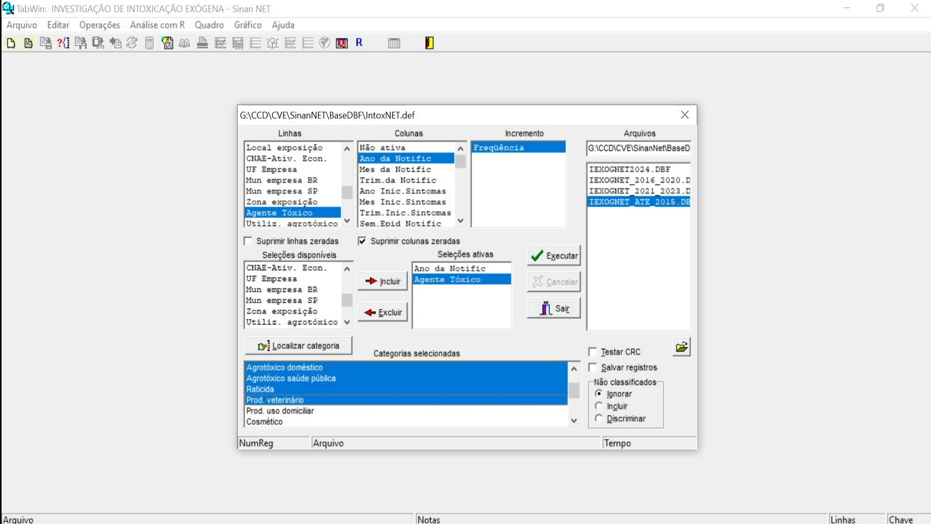
Step: Check the selected Agente Tóxico categories, run the tabulation, and move its Log window clear of the result table
{"action": "left_click", "coordinate": [574, 420]}
{"action": "left_click", "coordinate": [574, 420]}
{"action": "left_click", "coordinate": [574, 420]}
{"action": "scroll", "coordinate": [406, 394], "scroll_direction": "down", "scroll_amount": 1}
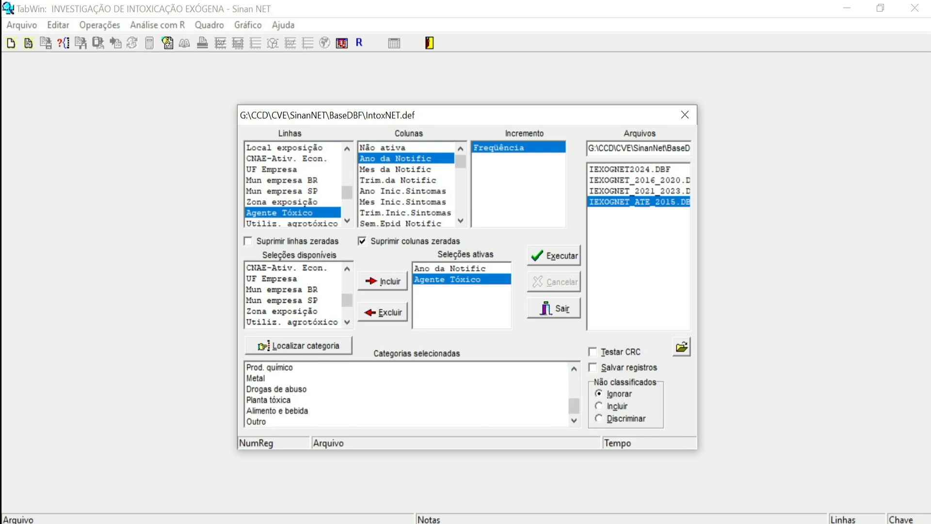
{"action": "scroll", "coordinate": [406, 394], "scroll_direction": "up", "scroll_amount": 3}
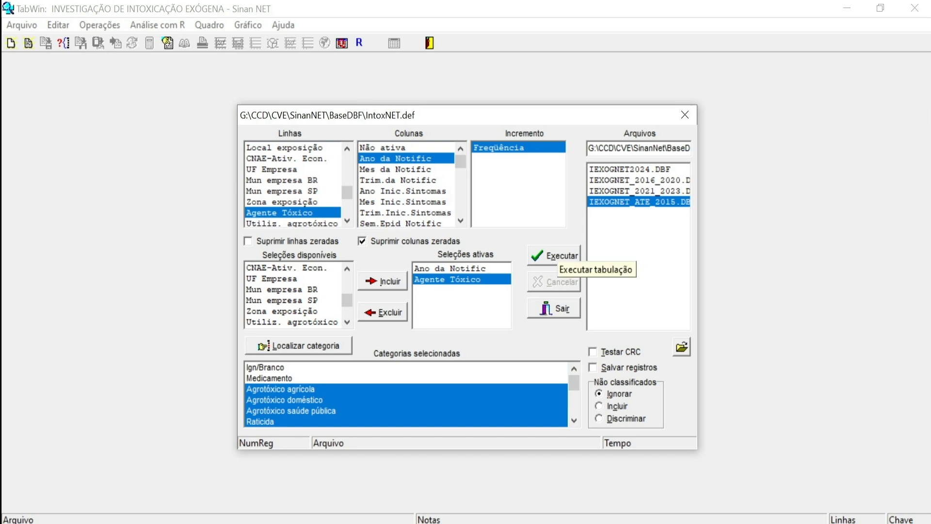
{"action": "left_click", "coordinate": [555, 256]}
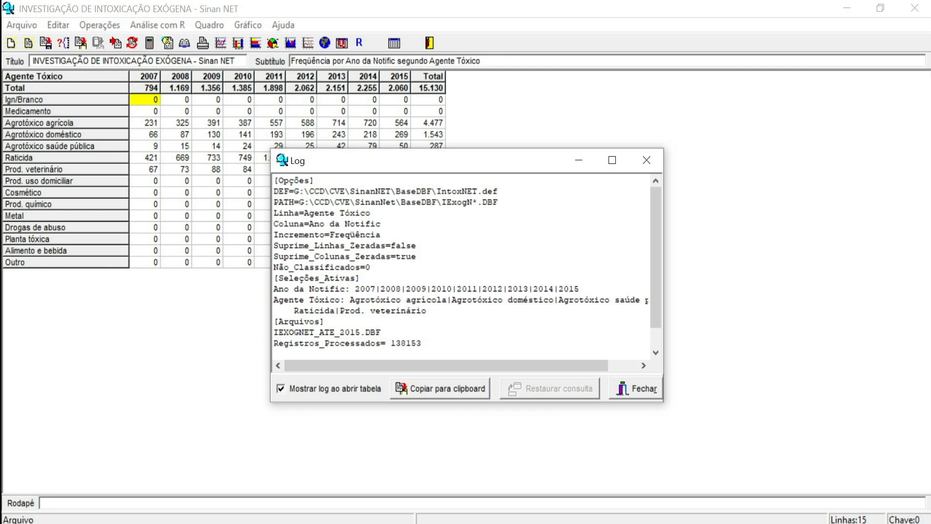
{"action": "left_click_drag", "start_coordinate": [416, 164], "coordinate": [604, 145]}
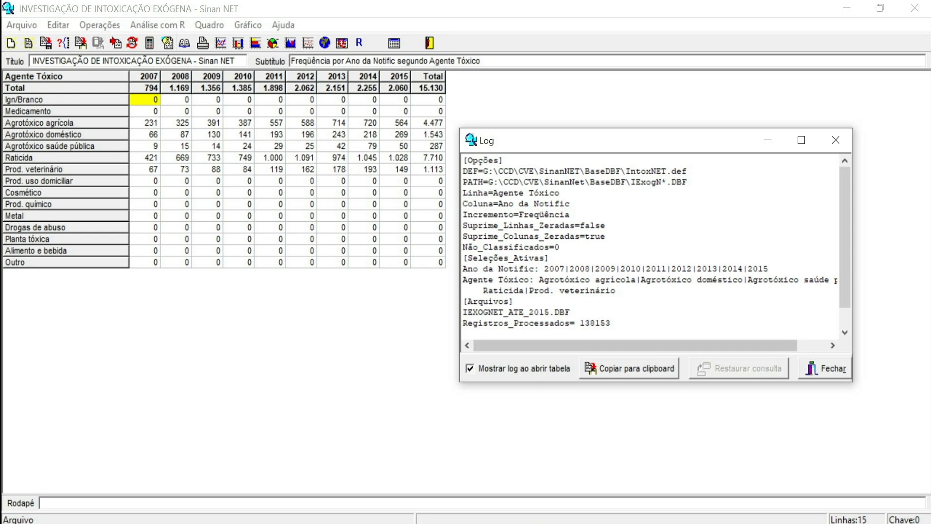
{"action": "left_click_drag", "start_coordinate": [586, 148], "coordinate": [636, 138]}
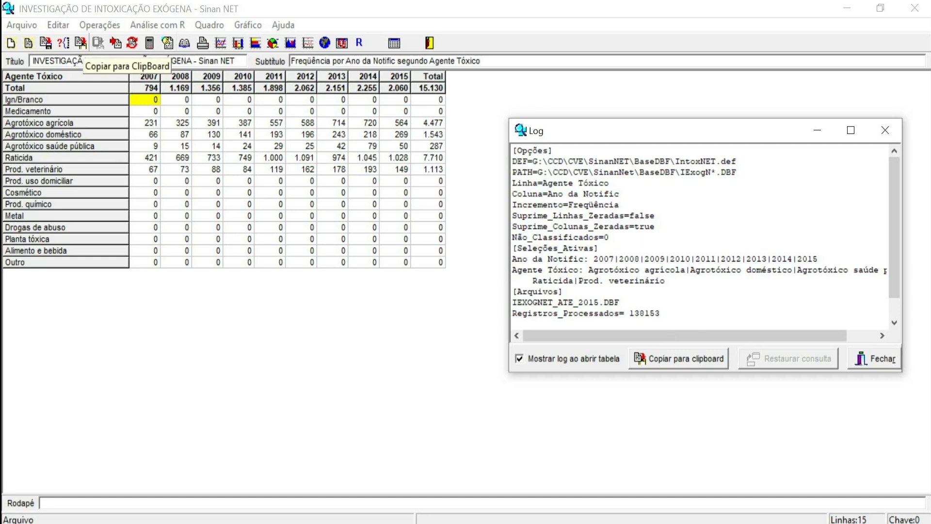
Step: Copy the result table into the blank Excel sheet at A1 and widen column A to fit the agent names
{"action": "left_click", "coordinate": [82, 44]}
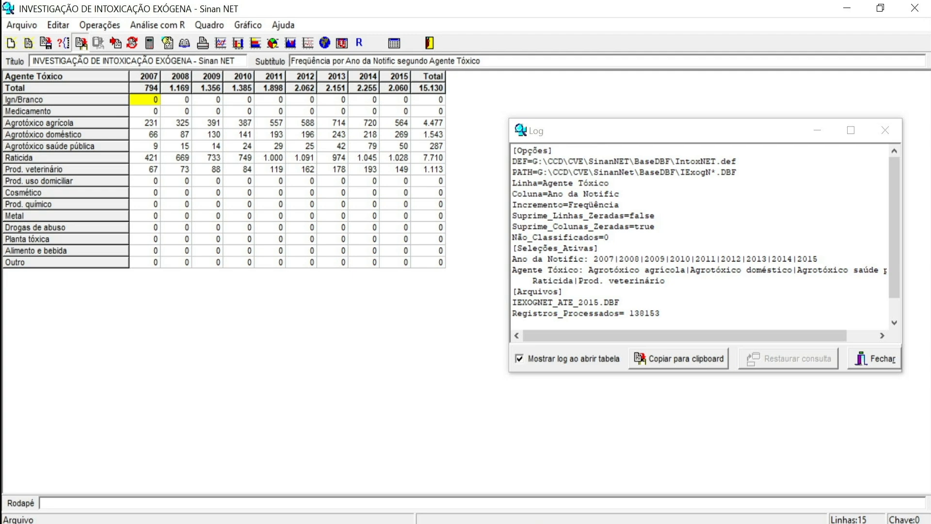
{"action": "left_click", "coordinate": [82, 43]}
{"action": "key", "text": "alt+Tab"}
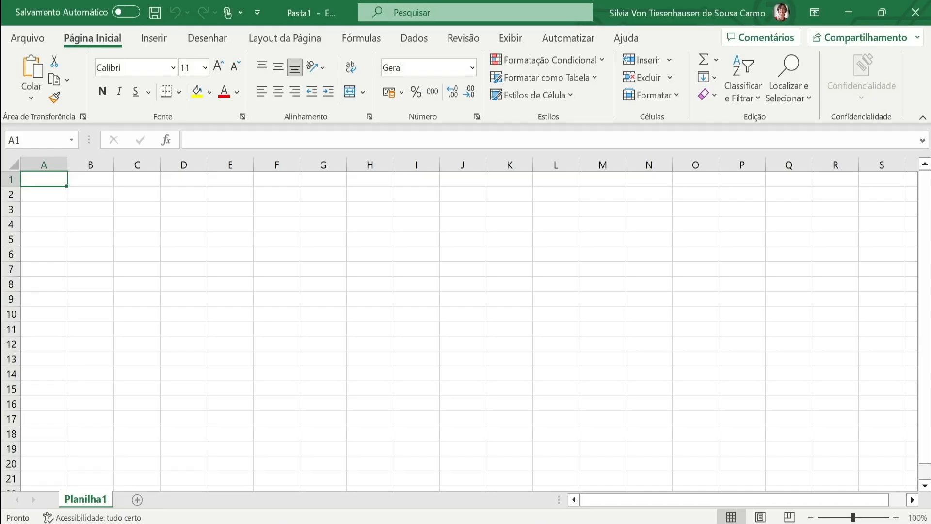
{"action": "key", "text": "ctrl+v"}
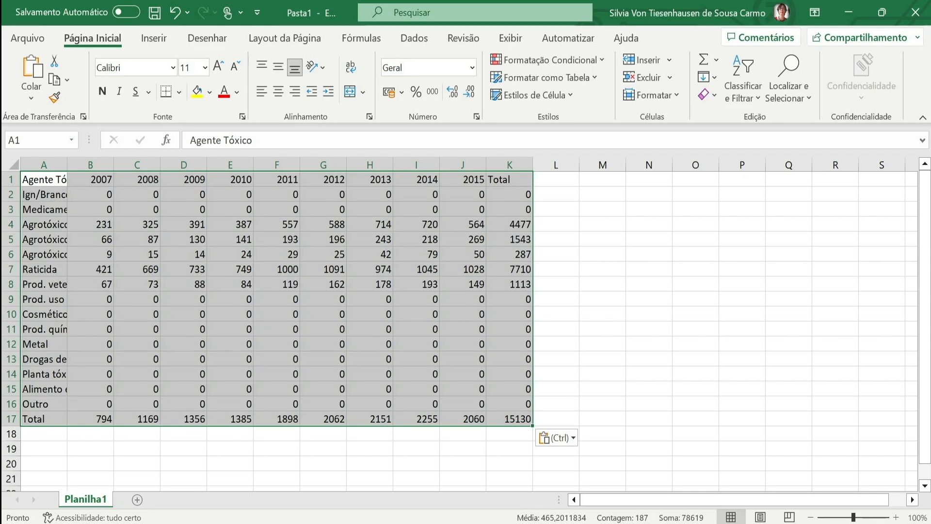
{"action": "left_click_drag", "start_coordinate": [67, 165], "coordinate": [136, 164]}
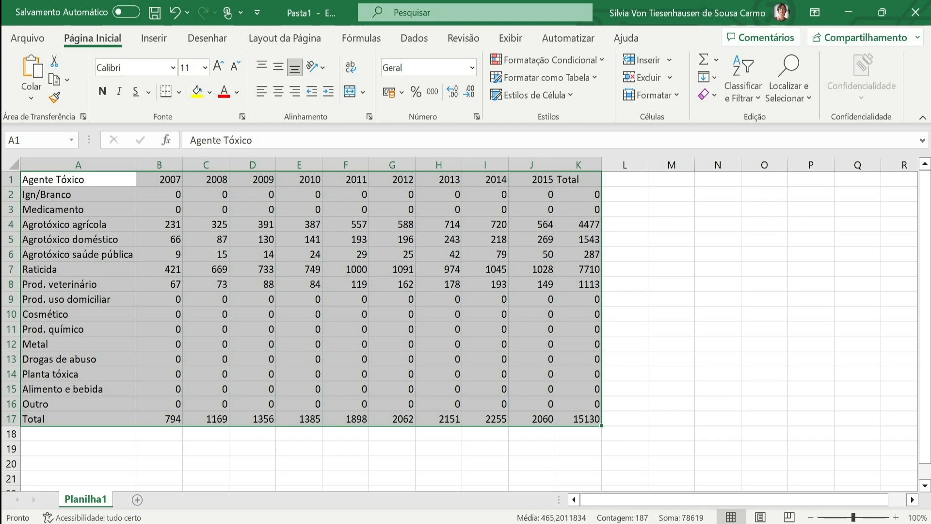
Step: Delete the all-zero rows: Ign/Branco and Medicamento, plus Prod. uso domiciliar through Outro
{"action": "left_click_drag", "start_coordinate": [10, 194], "coordinate": [11, 209]}
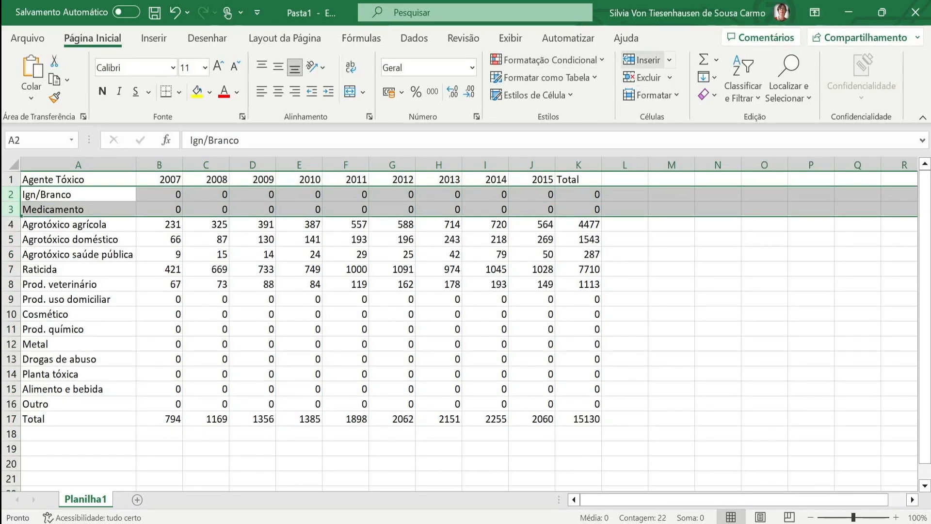
{"action": "left_click", "coordinate": [641, 78]}
{"action": "left_click", "coordinate": [11, 269]}
{"action": "left_click_drag", "start_coordinate": [11, 269], "coordinate": [11, 374]}
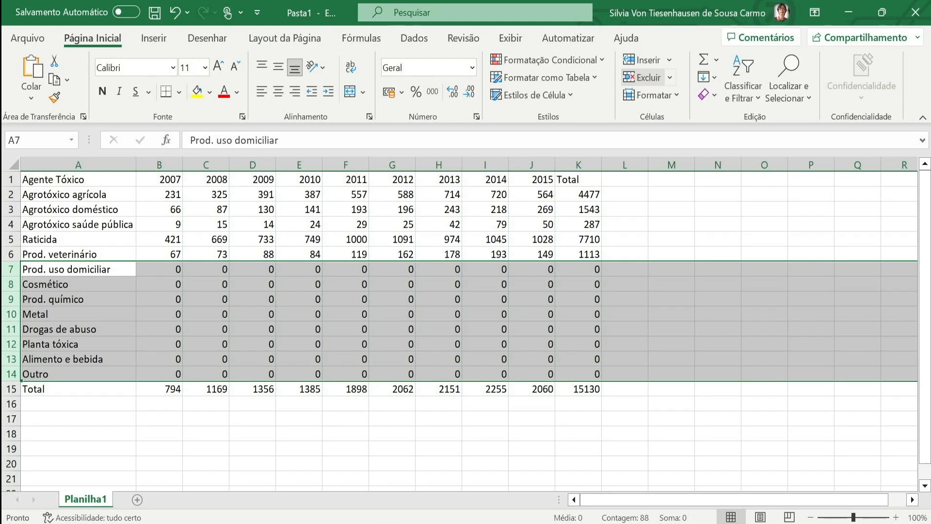
{"action": "left_click", "coordinate": [641, 78]}
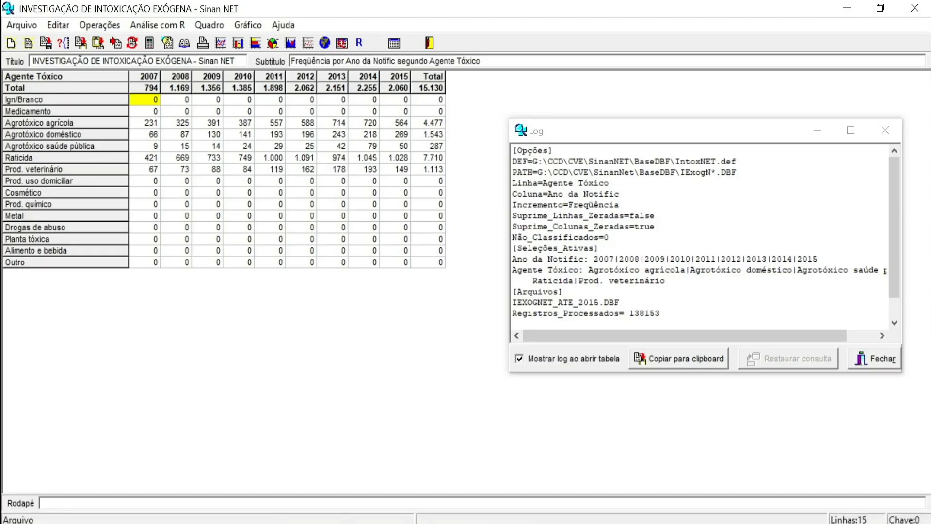
Step: Copy the tabulation log from TabWin and paste it into the Excel sheet starting at cell A15
{"action": "left_click_drag", "start_coordinate": [604, 138], "coordinate": [563, 136]}
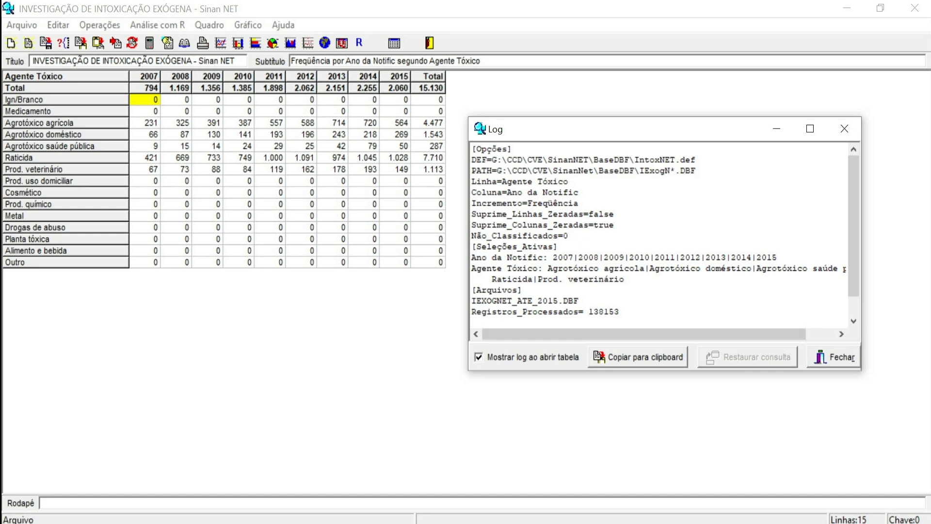
{"action": "left_click", "coordinate": [637, 357]}
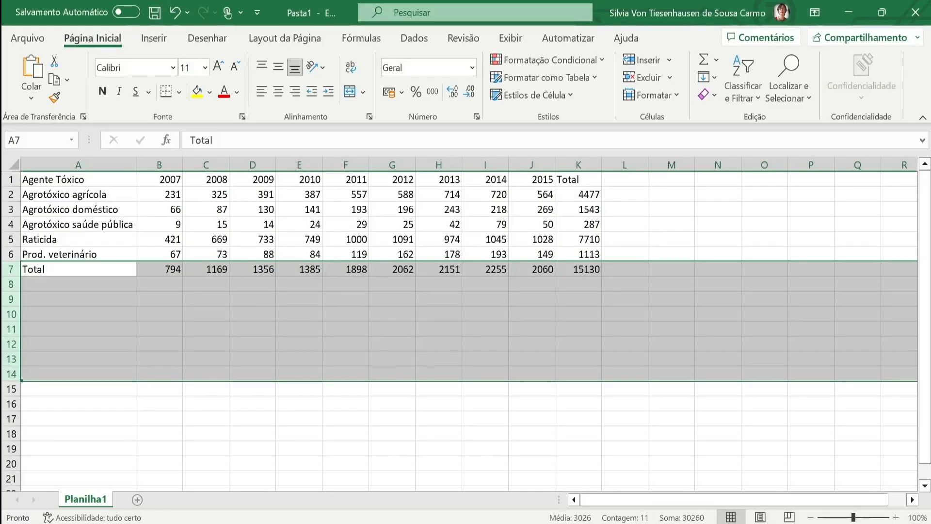
{"action": "left_click", "coordinate": [78, 388]}
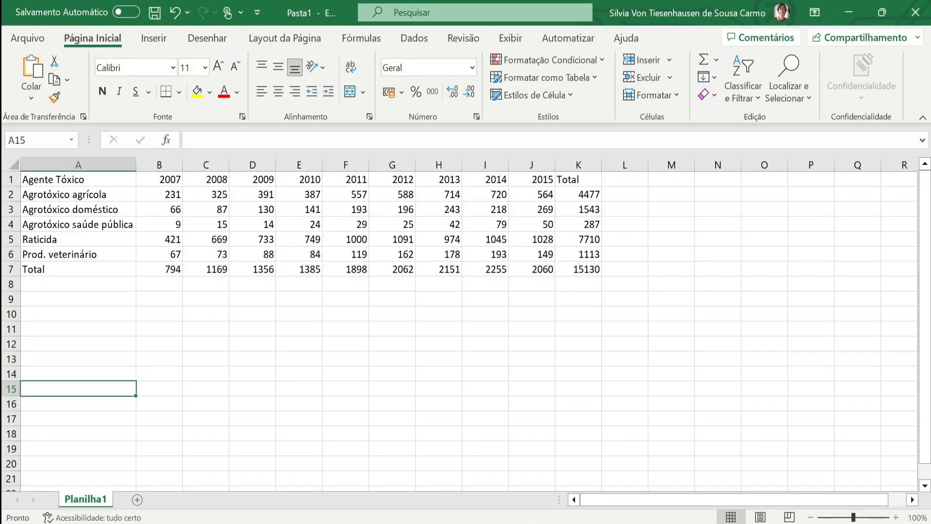
{"action": "key", "text": "ctrl+v"}
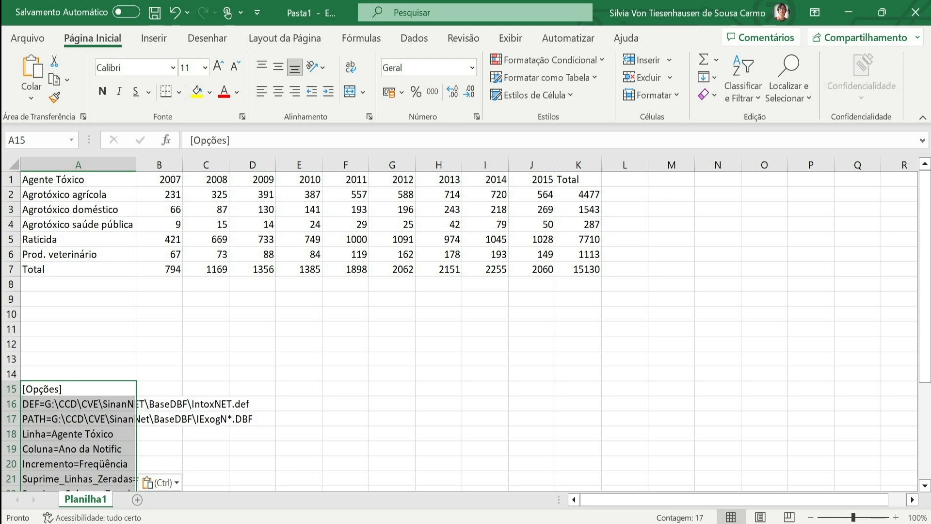
Step: Autofit column A to the longest line of the pasted log
{"action": "scroll", "coordinate": [465, 330], "scroll_direction": "down", "scroll_amount": 3}
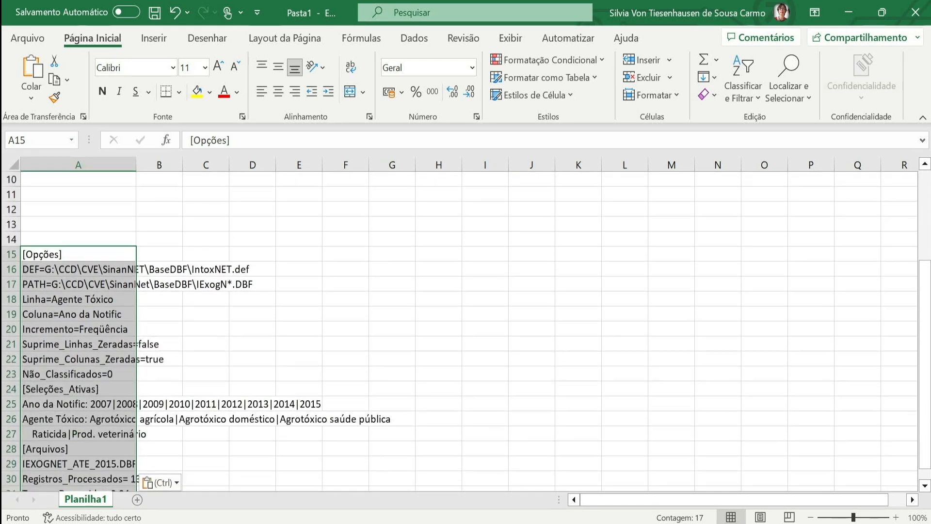
{"action": "left_click", "coordinate": [78, 164]}
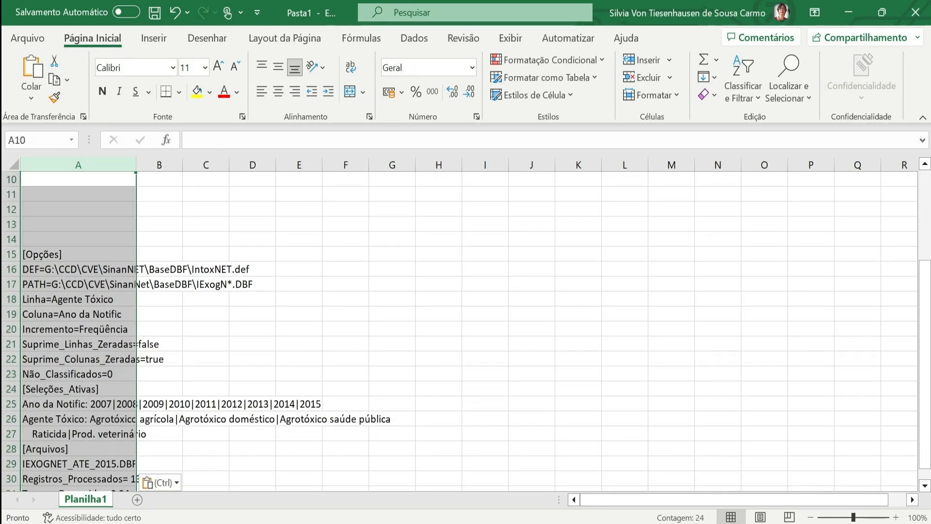
{"action": "double_click", "coordinate": [136, 165]}
{"action": "scroll", "coordinate": [465, 330], "scroll_direction": "up", "scroll_amount": 3}
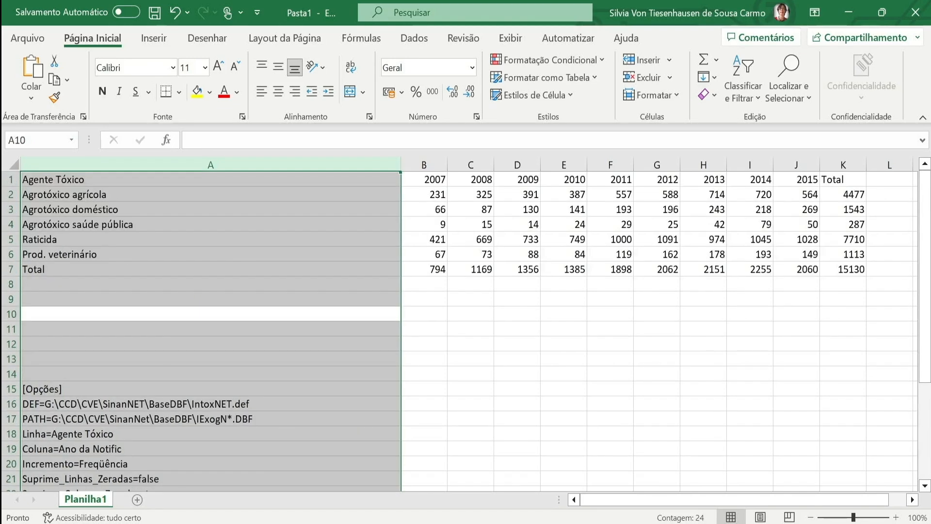
{"action": "left_click", "coordinate": [211, 179]}
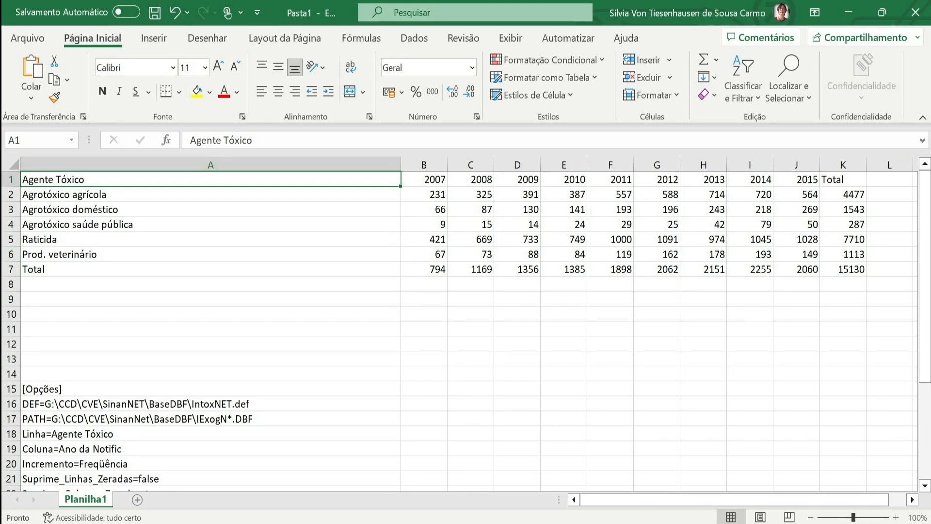
Step: Review the pasted log's definition file, data path, row and column variables, active selections and source file
{"action": "scroll", "coordinate": [466, 330], "scroll_direction": "down", "scroll_amount": 3}
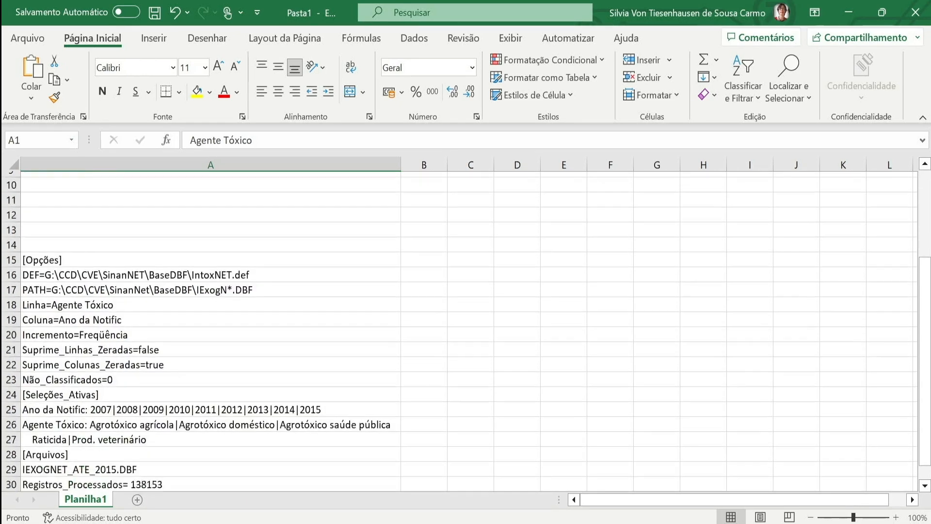
{"action": "scroll", "coordinate": [465, 330], "scroll_direction": "down", "scroll_amount": 1}
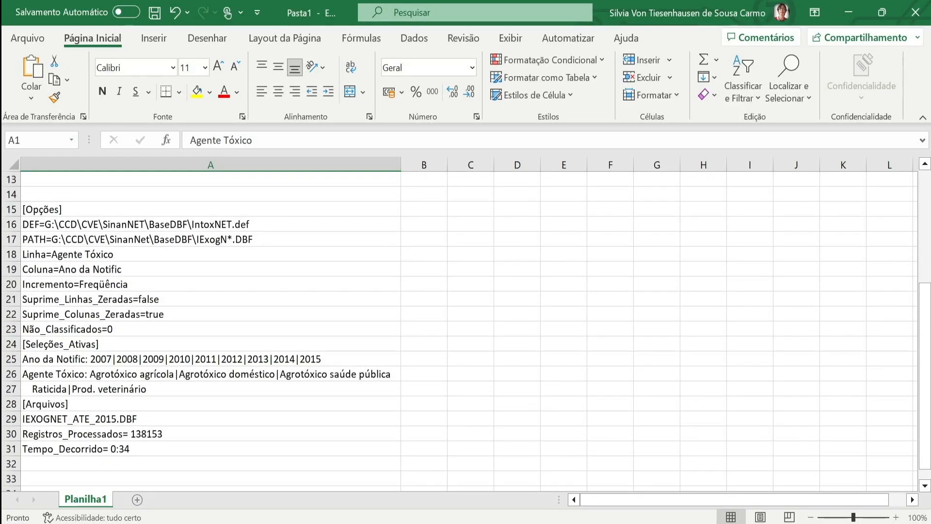
{"action": "left_click", "coordinate": [210, 224]}
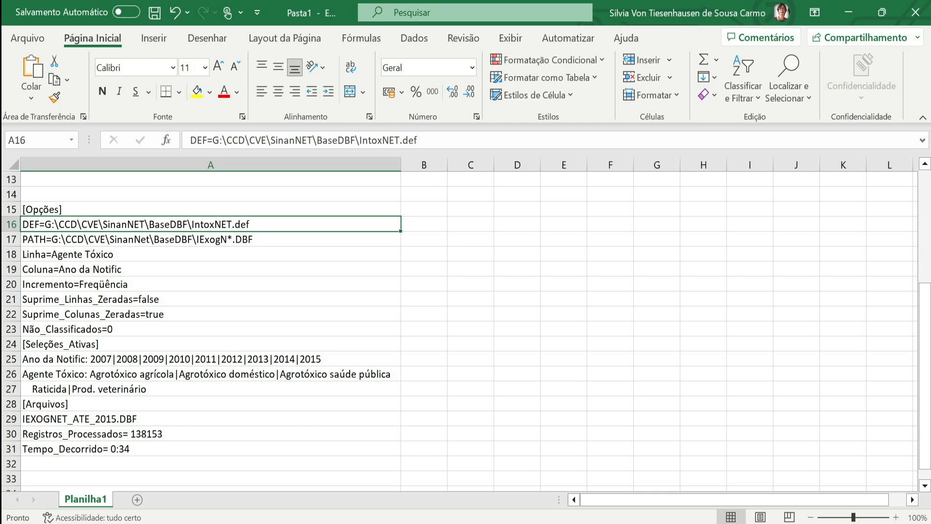
{"action": "left_click", "coordinate": [211, 239]}
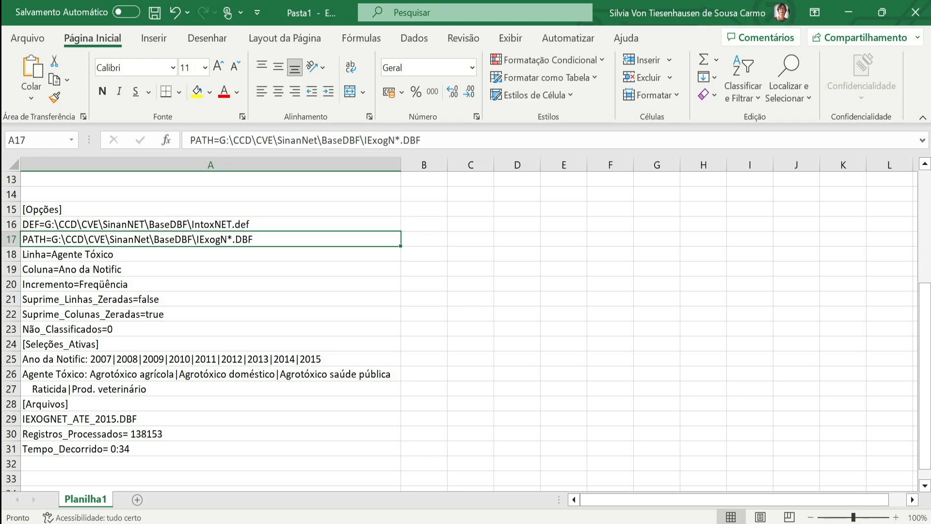
{"action": "left_click", "coordinate": [210, 254]}
{"action": "left_click", "coordinate": [211, 270]}
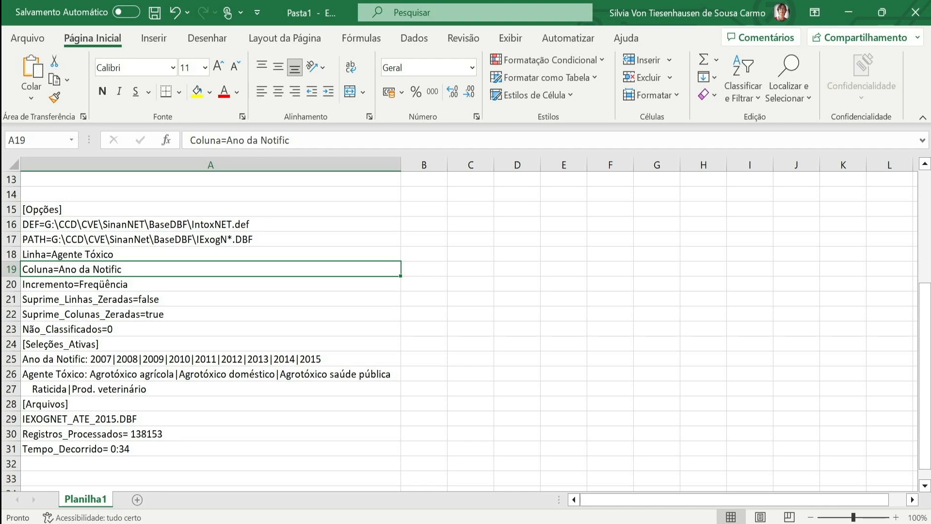
{"action": "left_click", "coordinate": [211, 358]}
{"action": "left_click_drag", "start_coordinate": [211, 359], "coordinate": [210, 389]}
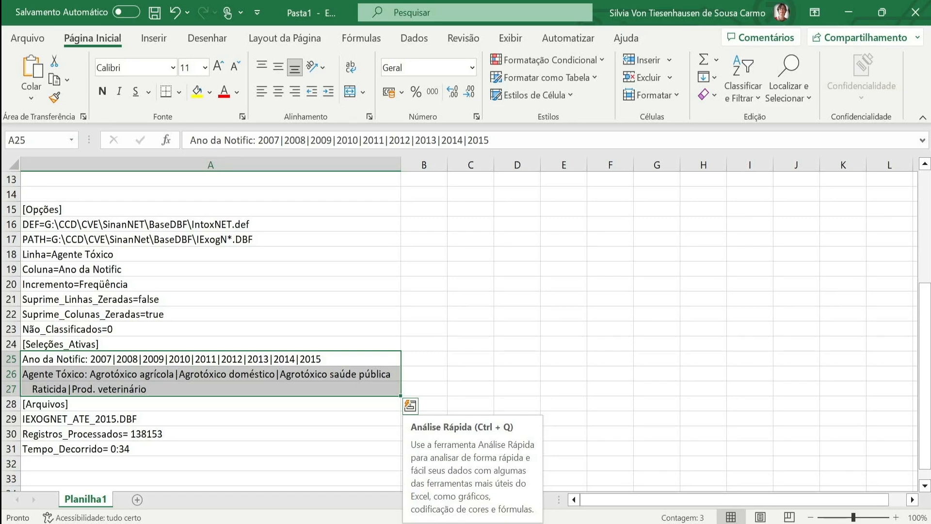
{"action": "left_click", "coordinate": [211, 419]}
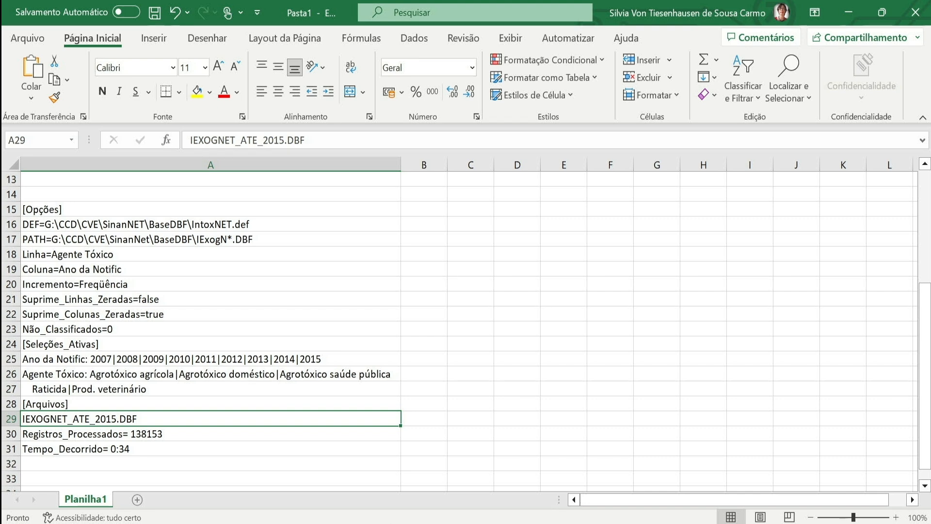
Step: Enter the note "Base atualizada em XX/XX/XXXX" in cell A14, directly above the pasted log
{"action": "left_click", "coordinate": [211, 194]}
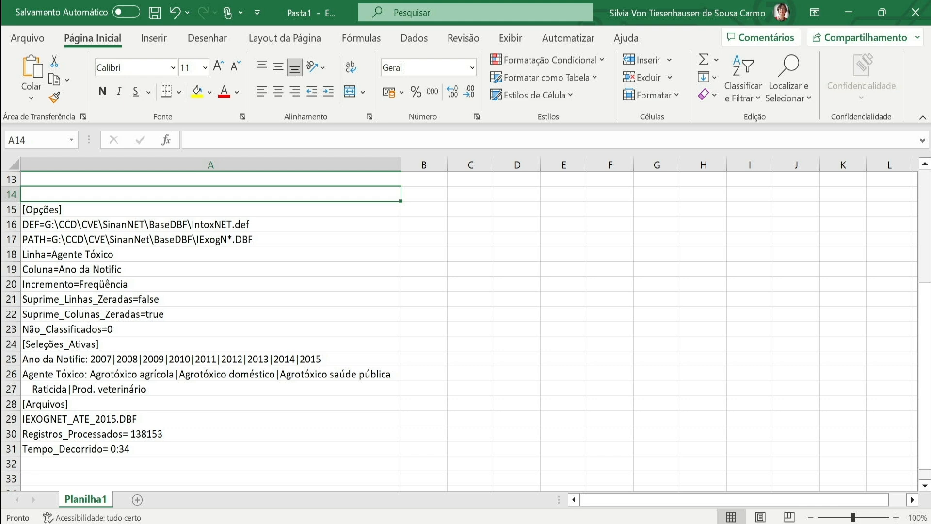
{"action": "type", "text": "Base atualizzda em"}
{"action": "key", "text": "Up"}
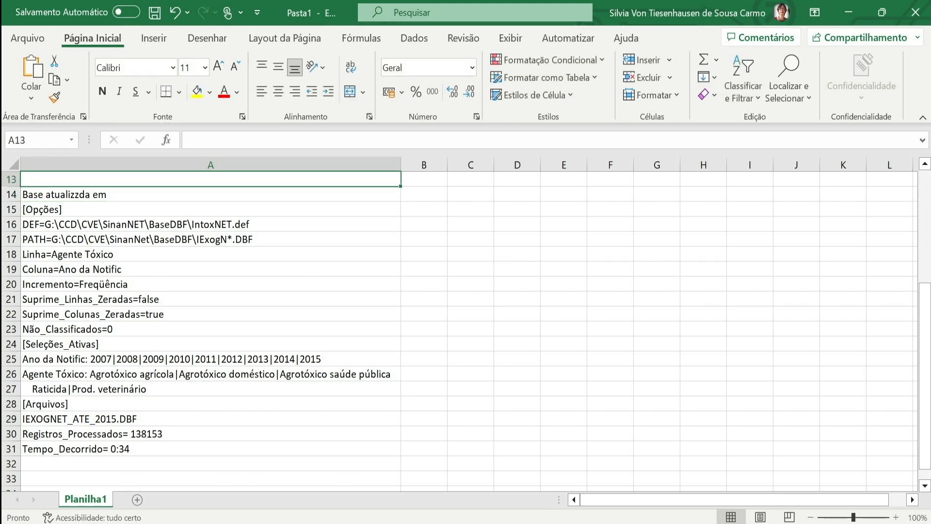
{"action": "key", "text": "Down"}
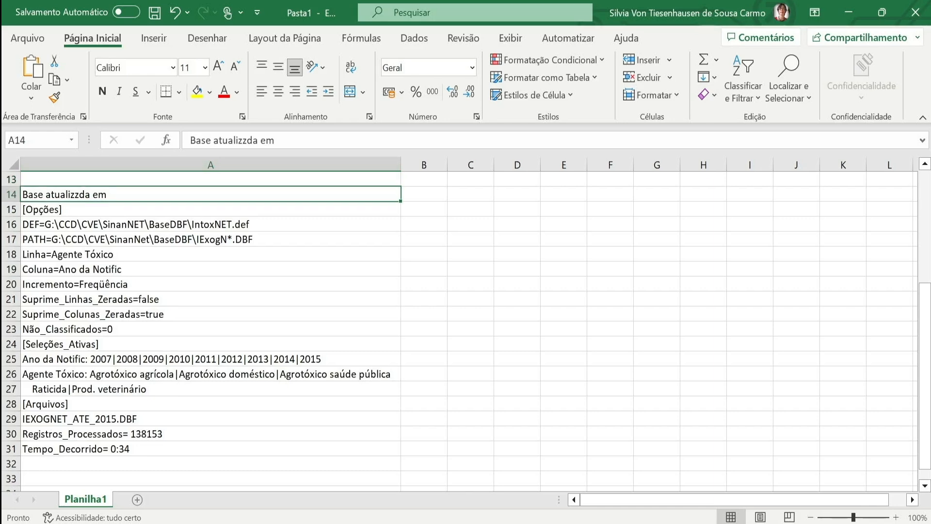
{"action": "left_click", "coordinate": [244, 140]}
{"action": "key", "text": "BackSpace"}
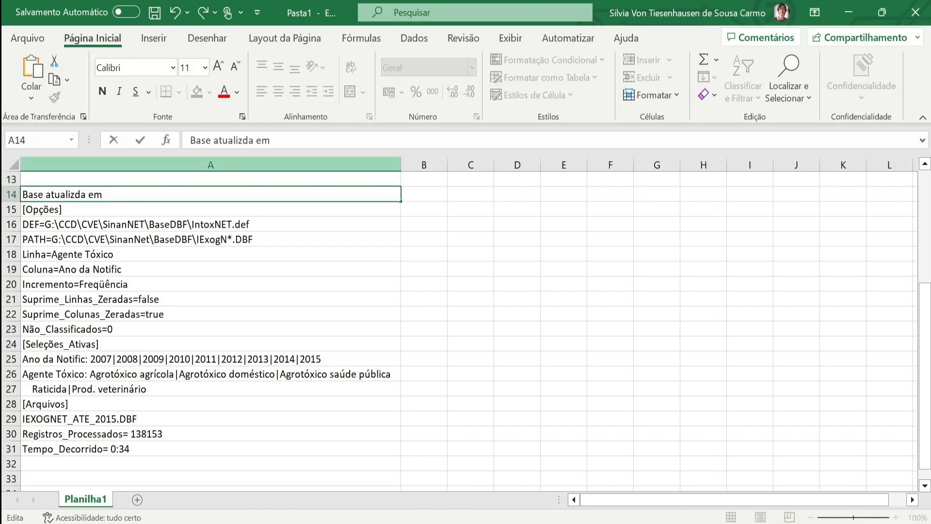
{"action": "type", "text": "a em "}
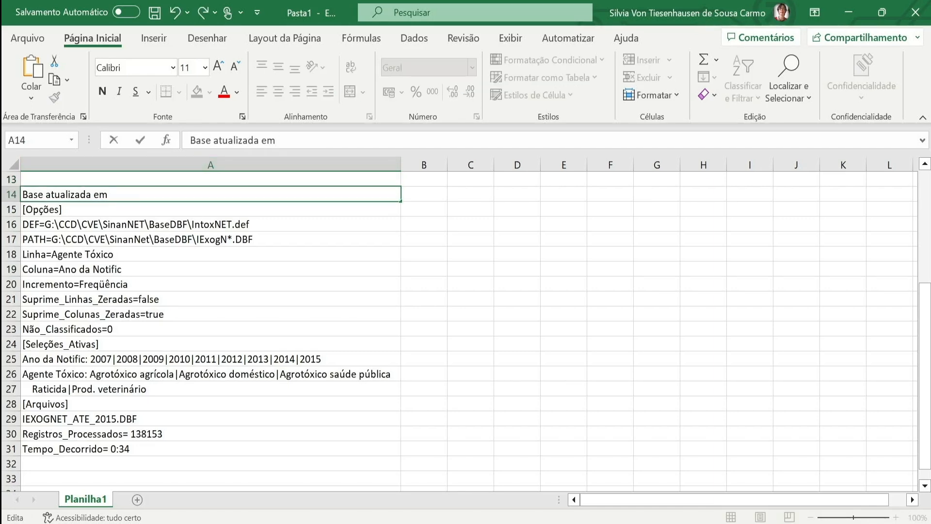
{"action": "type", "text": "XX/XX/XXXX"}
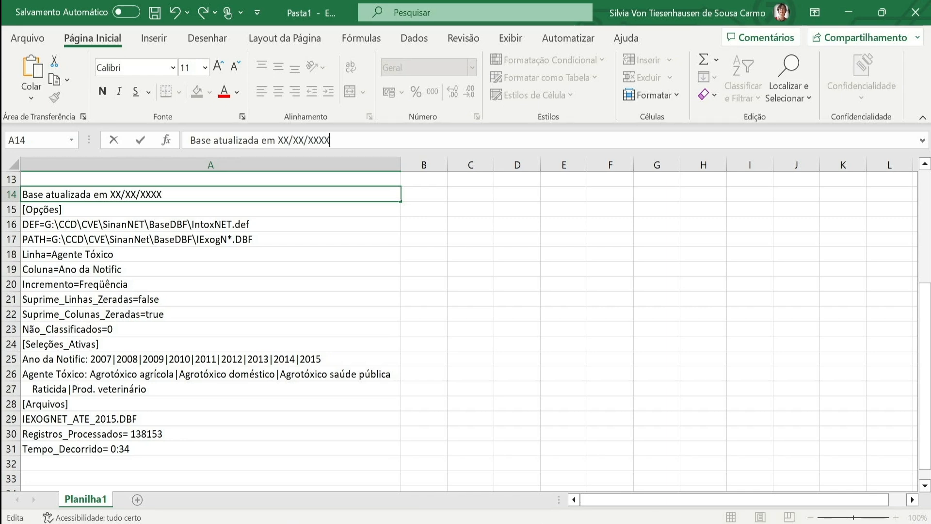
{"action": "key", "text": "Return"}
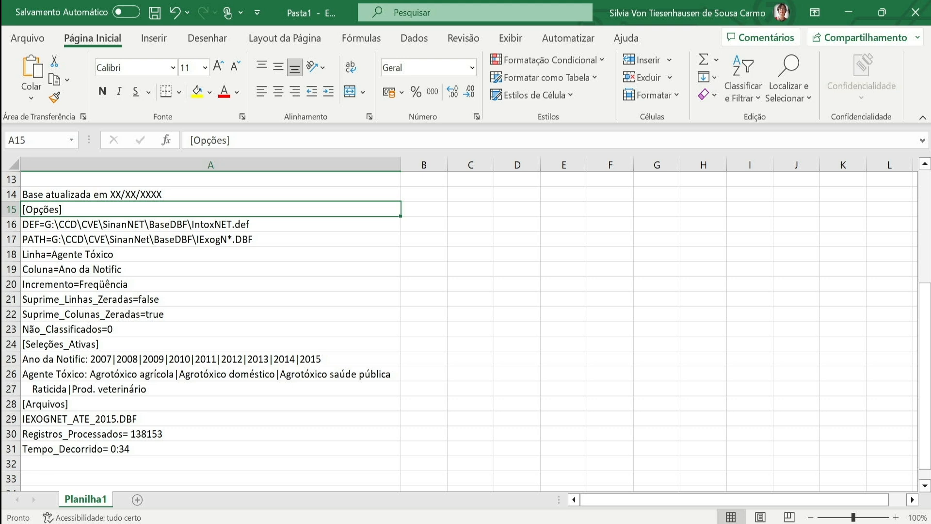
{"action": "key", "text": "Up"}
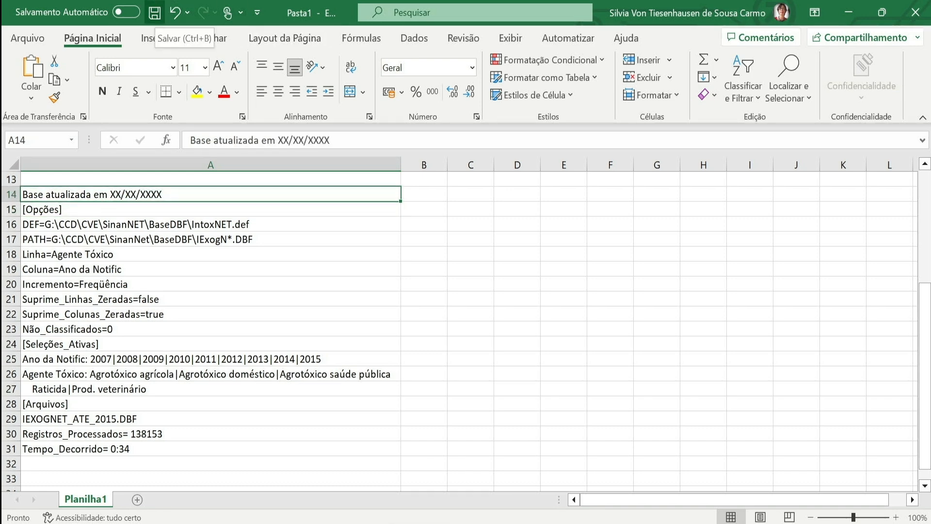
{"action": "left_click", "coordinate": [155, 13]}
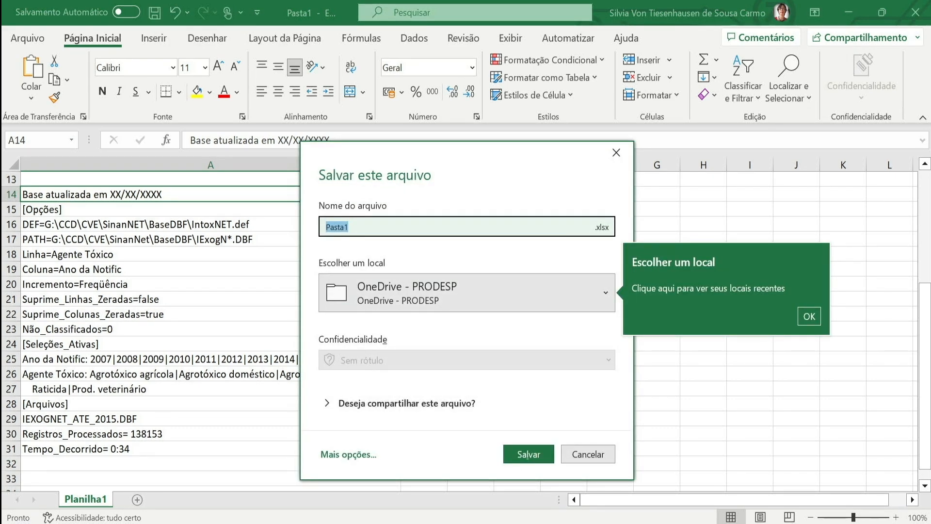
{"action": "left_click", "coordinate": [588, 455]}
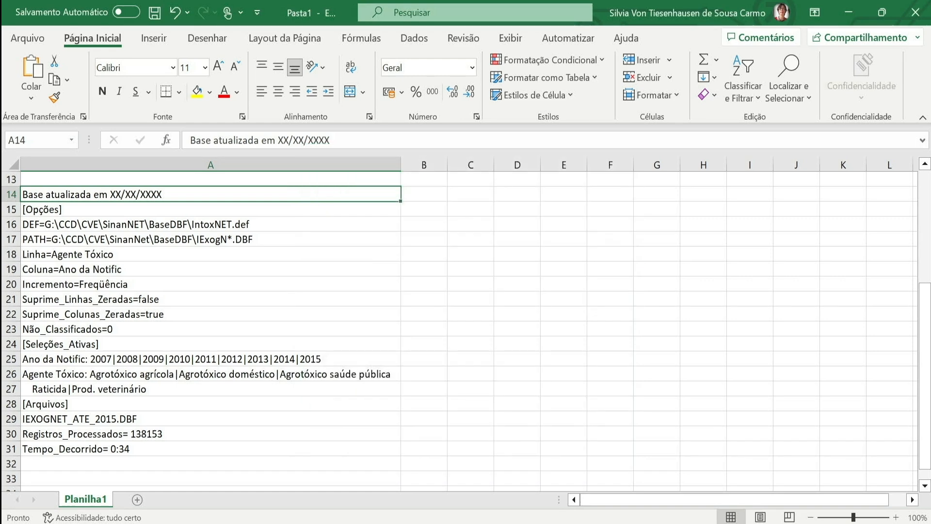
{"action": "scroll", "coordinate": [466, 320], "scroll_direction": "up", "scroll_amount": 4}
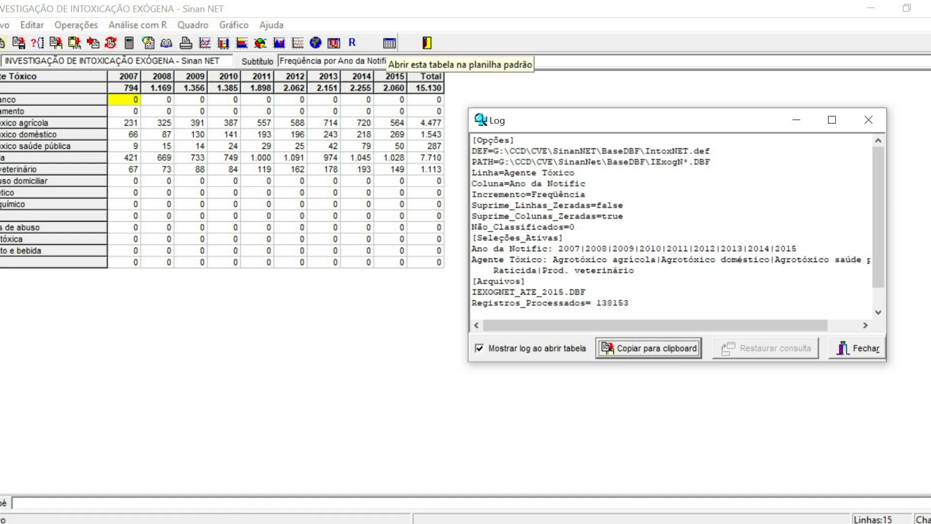
Step: Open the TabWin table in the default spreadsheet, highlight its full data range, close that copy and return to TabWin
{"action": "left_click", "coordinate": [389, 44]}
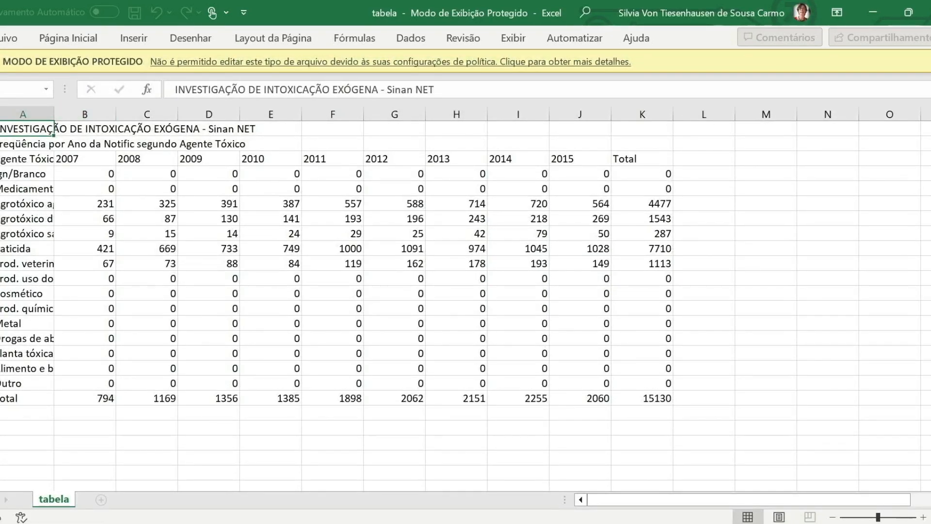
{"action": "left_click_drag", "start_coordinate": [24, 129], "coordinate": [669, 415]}
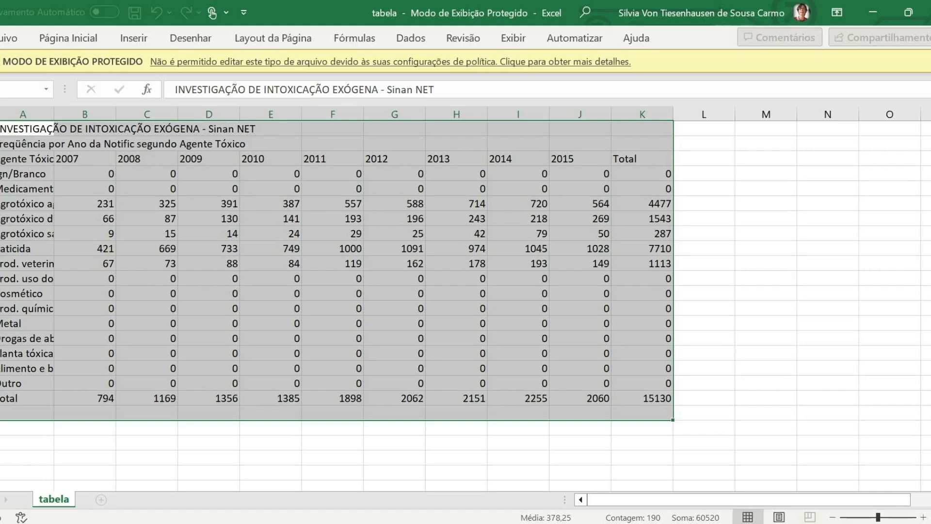
{"action": "left_click", "coordinate": [52, 143]}
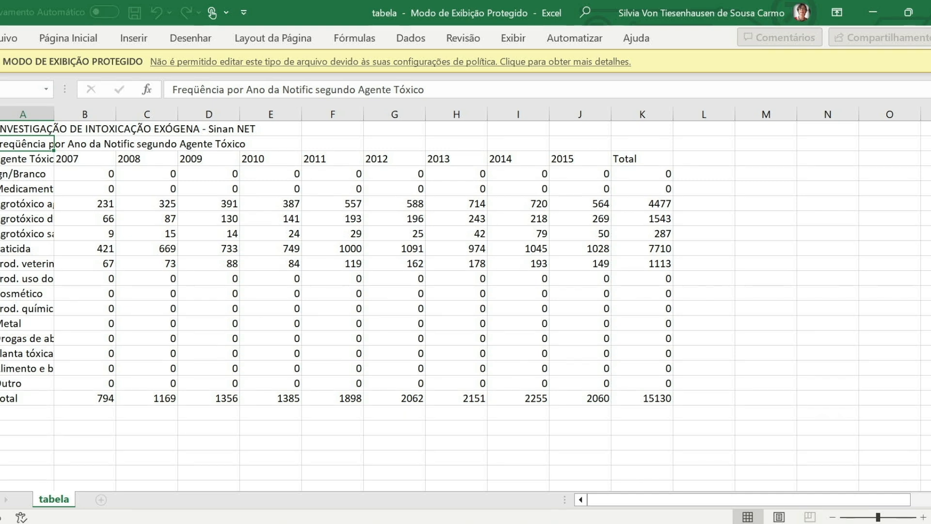
{"action": "left_click", "coordinate": [930, 12]}
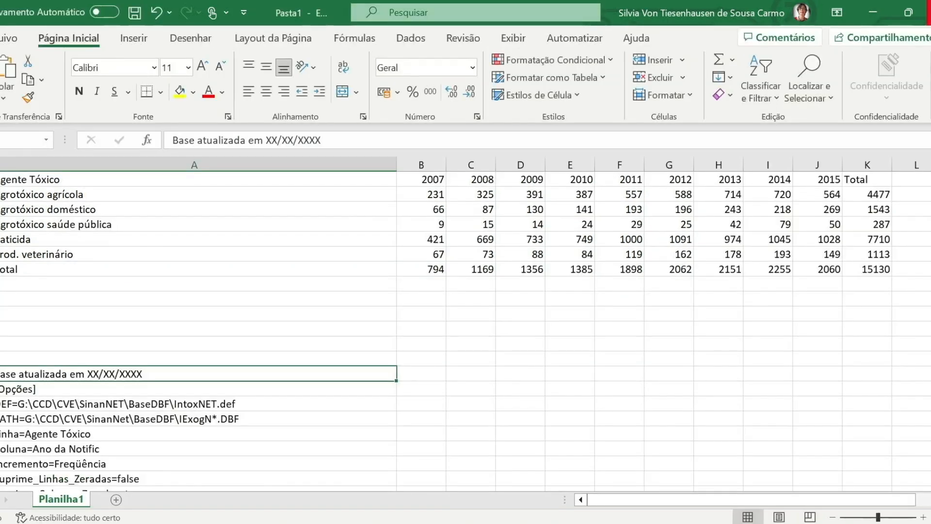
{"action": "left_click", "coordinate": [872, 12]}
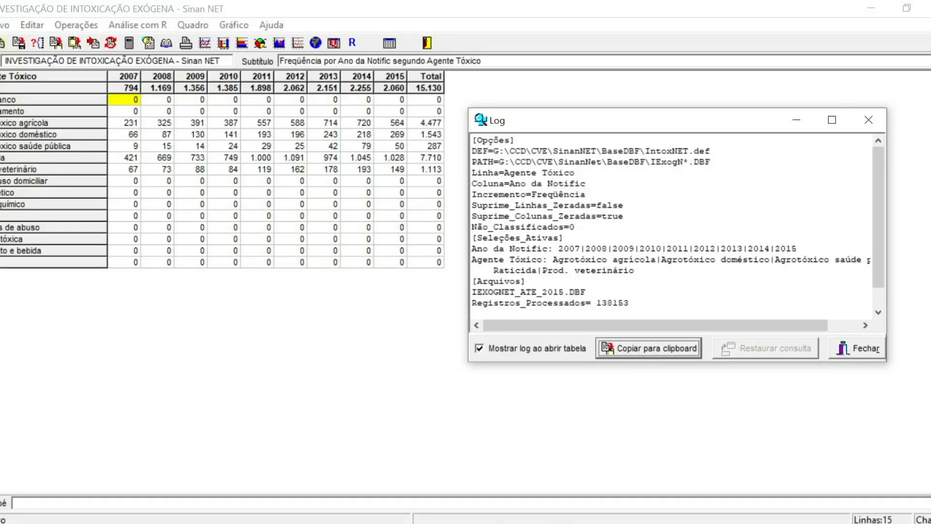
Step: Close the tabulation log, reopen it for editing to inspect its text, and close it again
{"action": "left_click", "coordinate": [857, 348]}
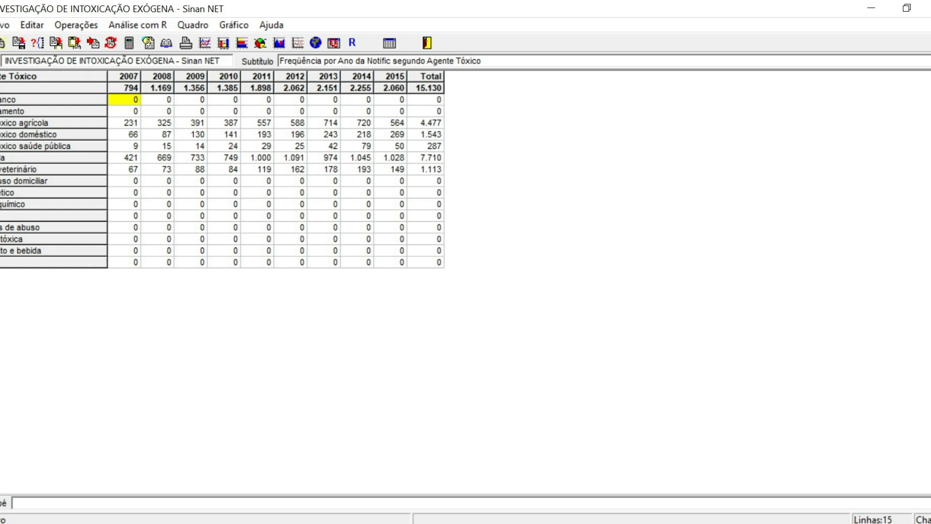
{"action": "left_click", "coordinate": [31, 25]}
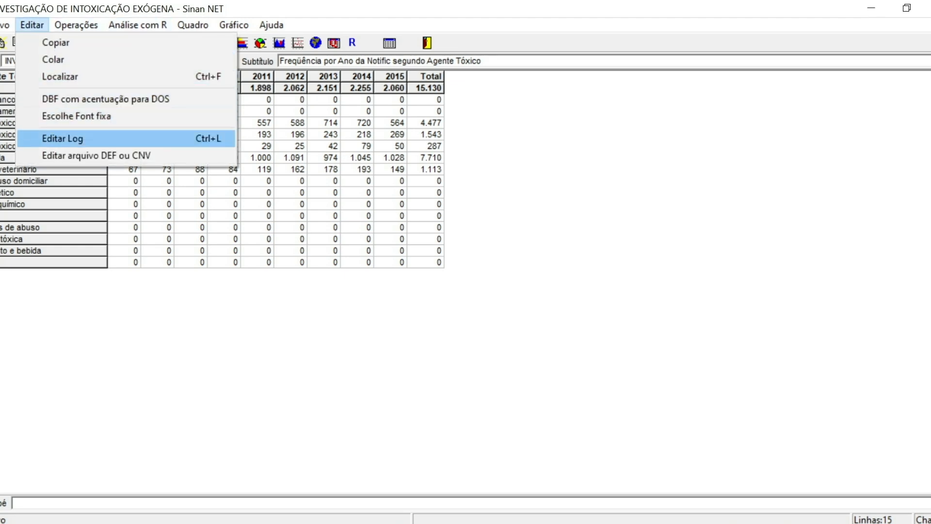
{"action": "key", "text": "Return"}
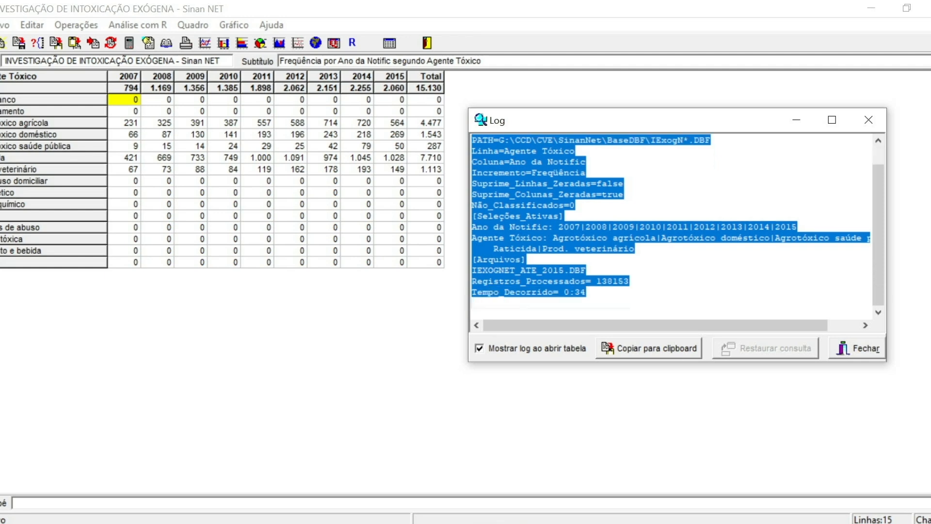
{"action": "left_click", "coordinate": [586, 292]}
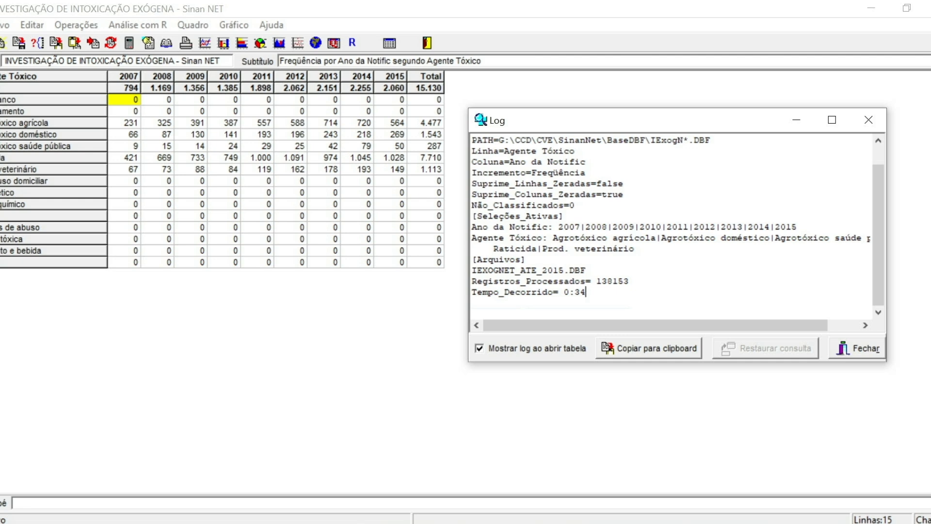
{"action": "left_click", "coordinate": [857, 348]}
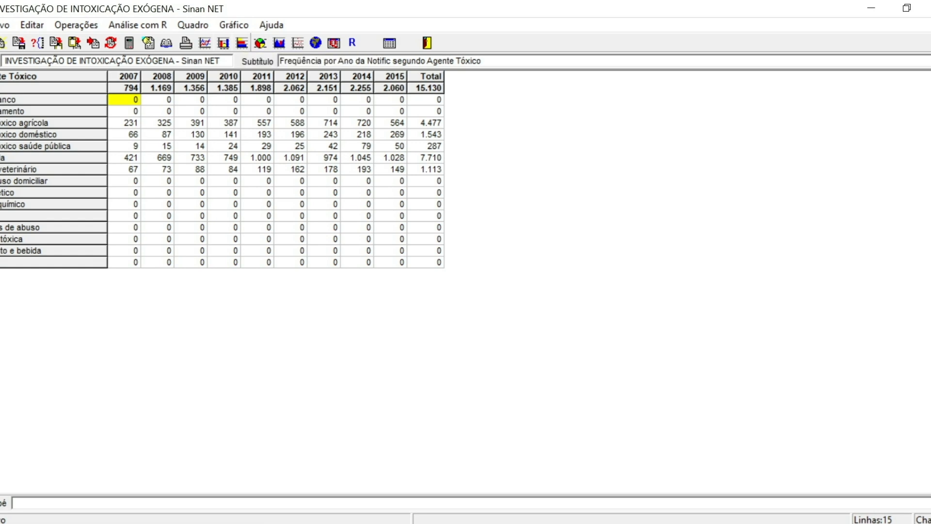
Step: Plot the 2007 column as a horizontal bar chart by toxic agent
{"action": "left_click", "coordinate": [242, 43]}
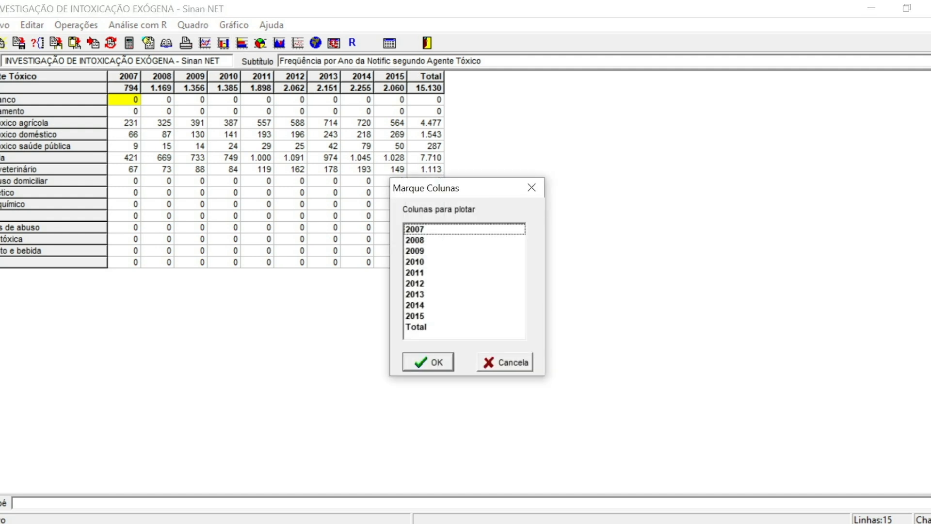
{"action": "left_click", "coordinate": [415, 229]}
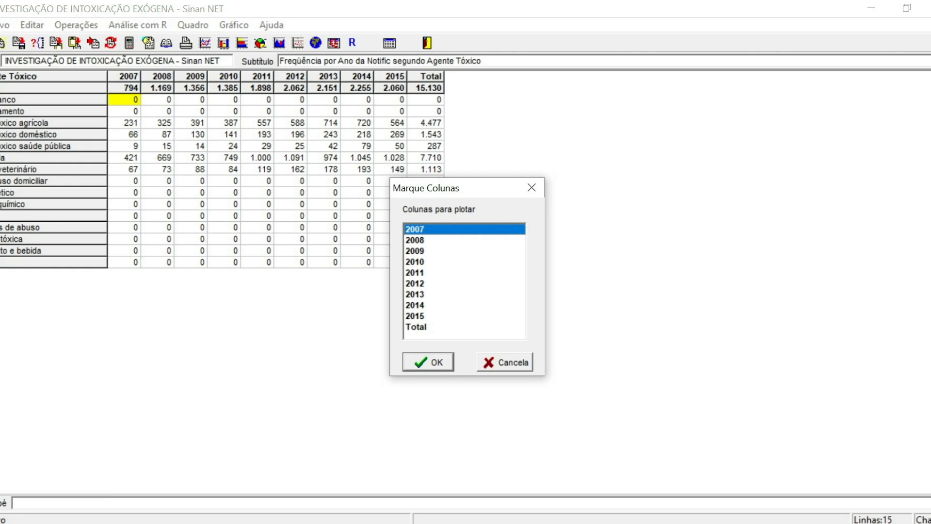
{"action": "left_click_drag", "start_coordinate": [472, 192], "coordinate": [627, 166]}
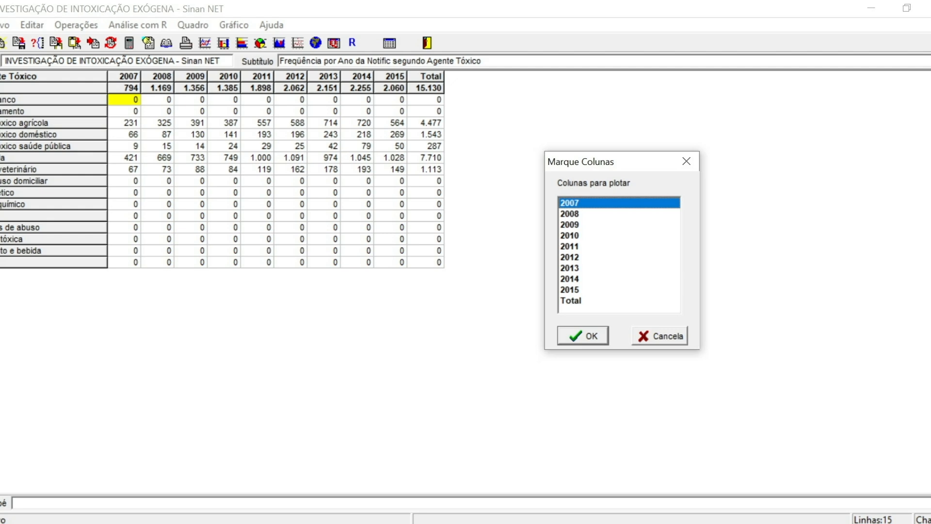
{"action": "left_click", "coordinate": [583, 336]}
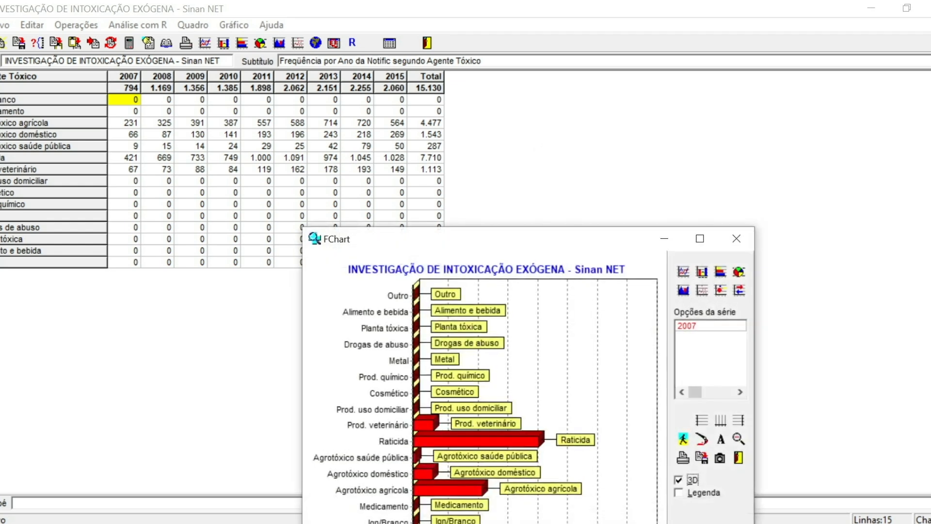
Step: Widen the chart window, turn off the 3D effect to inspect the flat bars, and close the chart
{"action": "left_click_drag", "start_coordinate": [484, 226], "coordinate": [484, 32]}
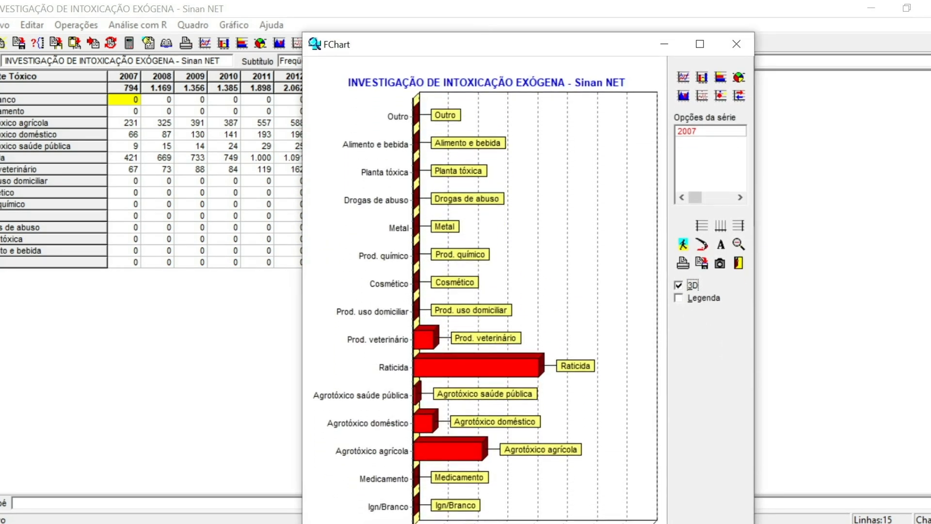
{"action": "left_click_drag", "start_coordinate": [754, 334], "coordinate": [890, 334]}
{"action": "left_click", "coordinate": [815, 285]}
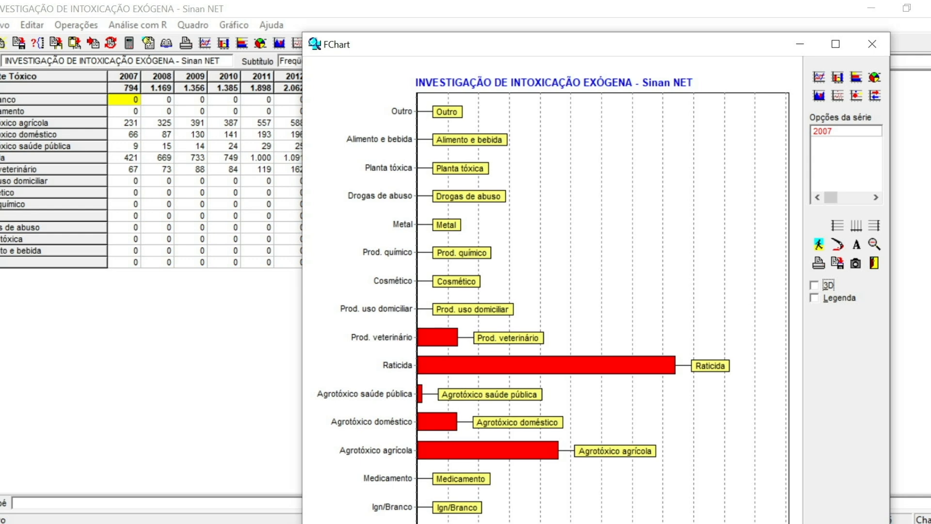
{"action": "left_click_drag", "start_coordinate": [654, 45], "coordinate": [649, 21]}
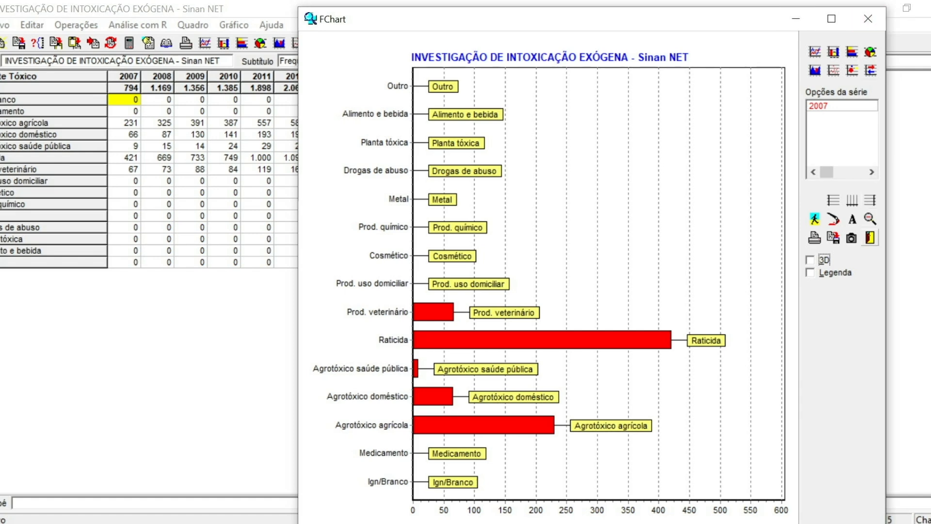
{"action": "left_click", "coordinate": [870, 237]}
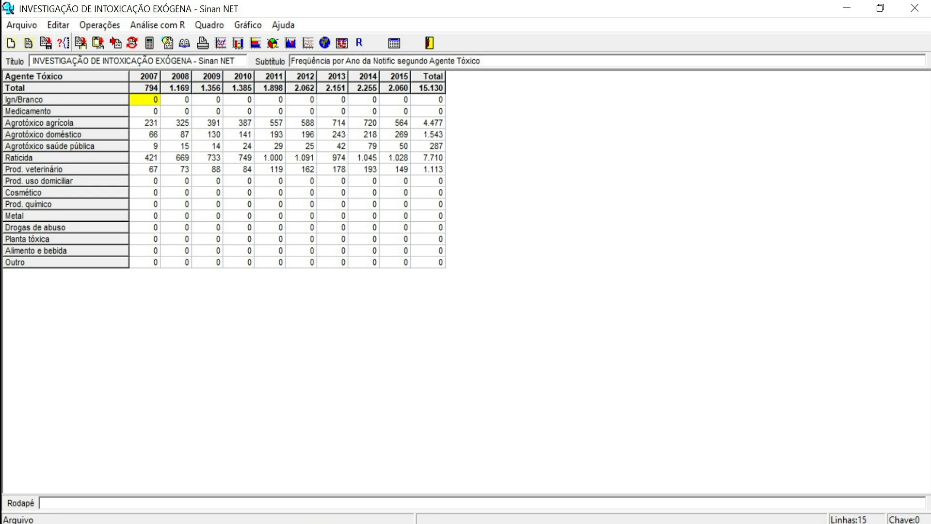
Step: Reopen the IntoxNET.def definition for a new tabulation without saving the current table
{"action": "left_click", "coordinate": [63, 43]}
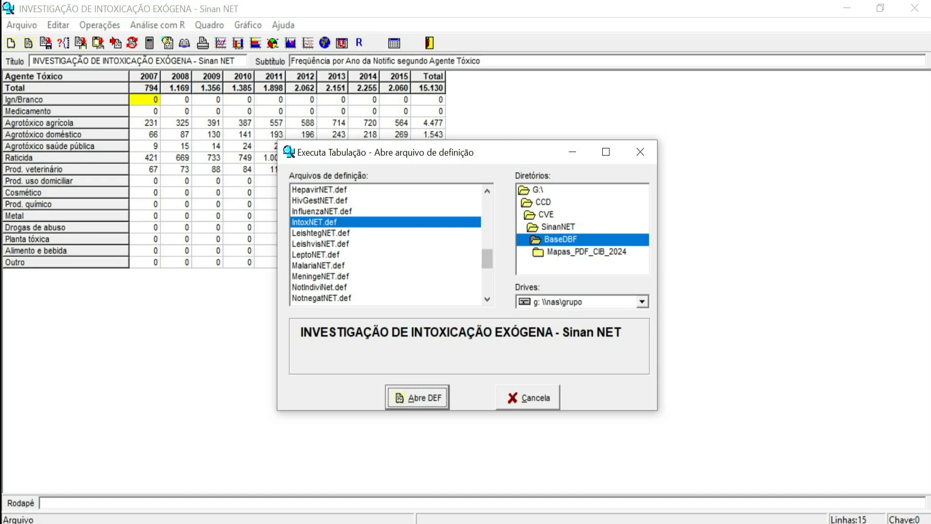
{"action": "key", "text": "Return"}
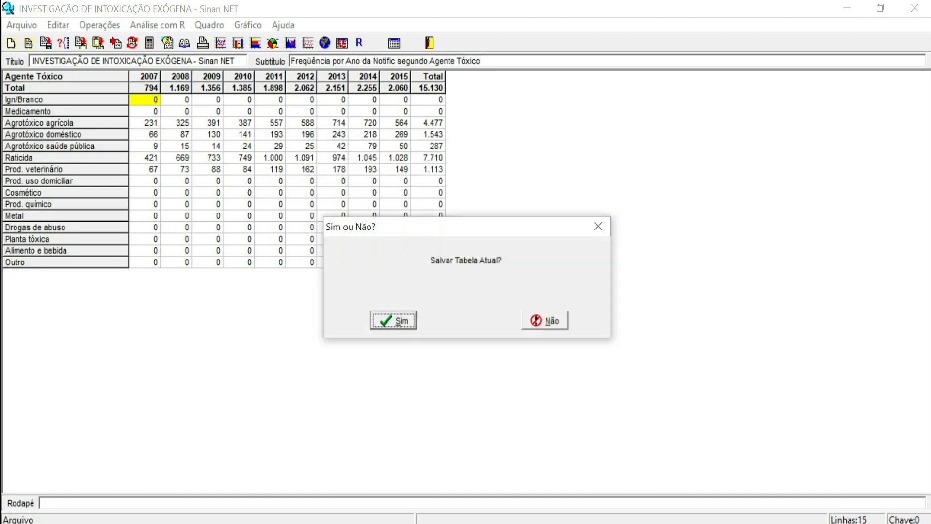
{"action": "key", "text": "Tab"}
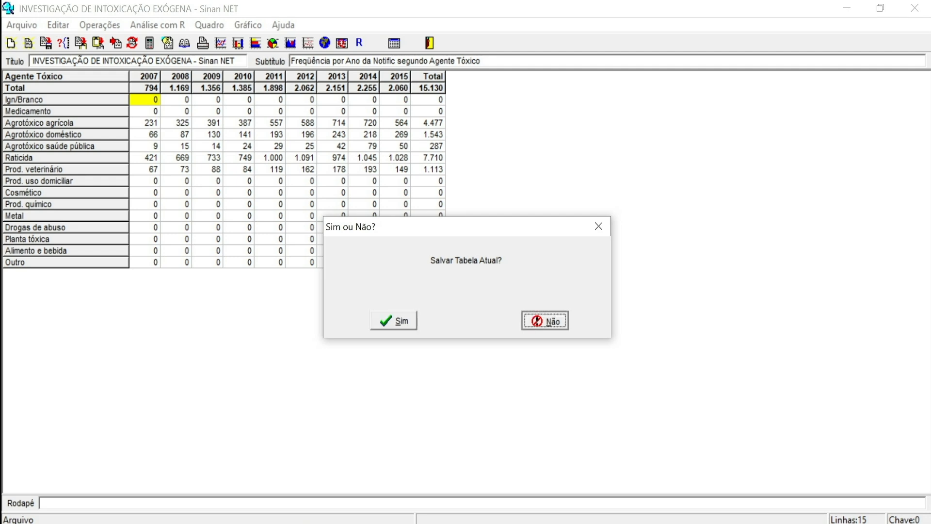
{"action": "key", "text": "Return"}
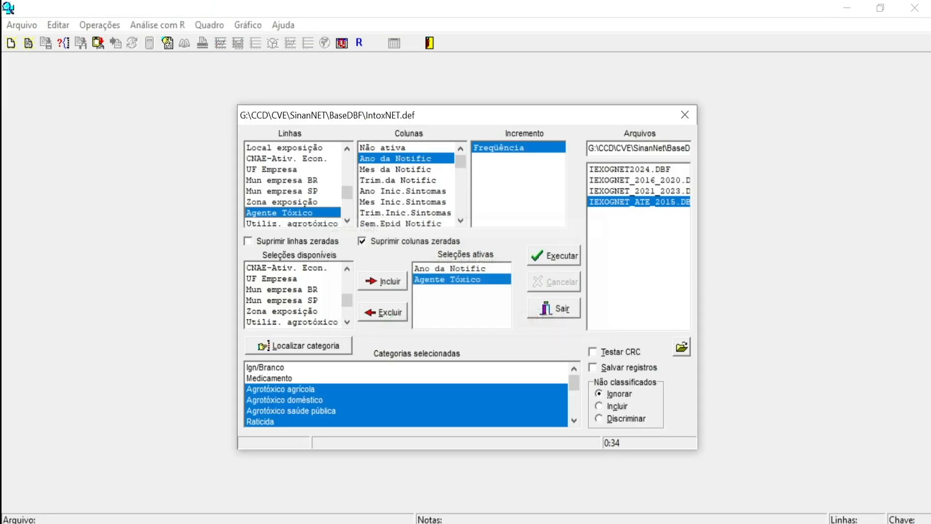
Step: Set the row variable of the tabulation to DRs Notificação
{"action": "left_click_drag", "start_coordinate": [472, 99], "coordinate": [474, 97]}
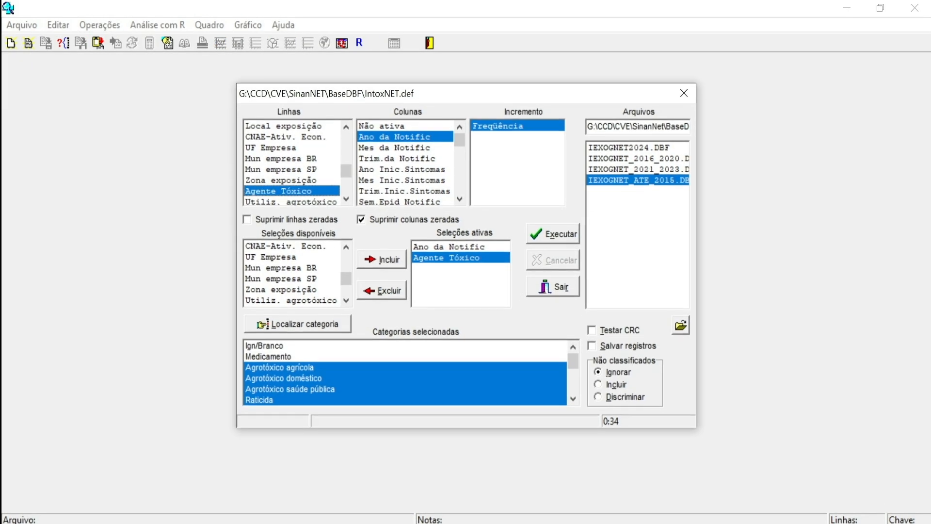
{"action": "scroll", "coordinate": [404, 373], "scroll_direction": "down", "scroll_amount": 2}
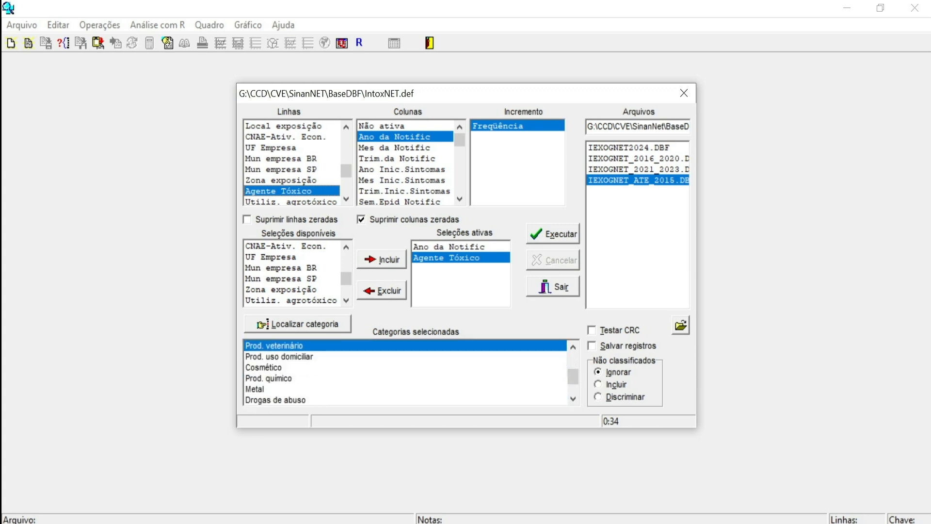
{"action": "scroll", "coordinate": [405, 372], "scroll_direction": "up", "scroll_amount": 1}
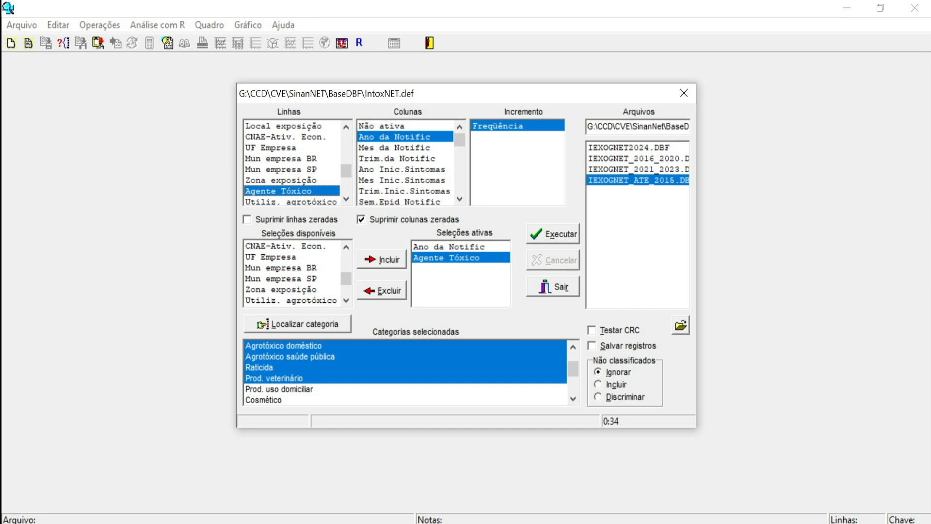
{"action": "left_click", "coordinate": [281, 159]}
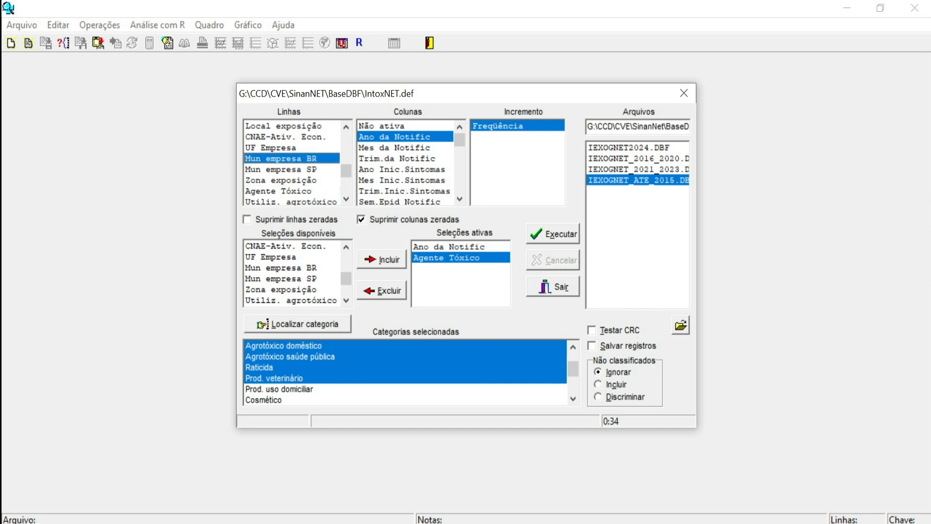
{"action": "key", "text": "d"}
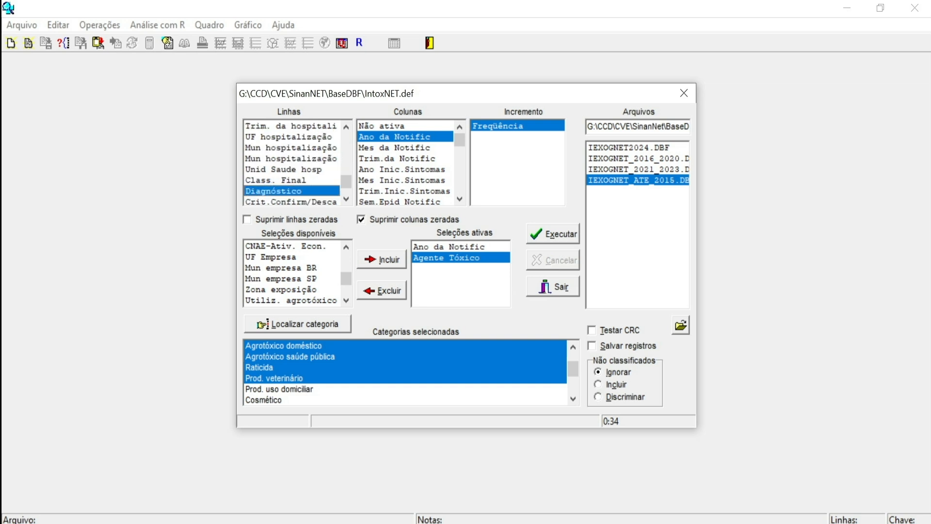
{"action": "key", "text": "d"}
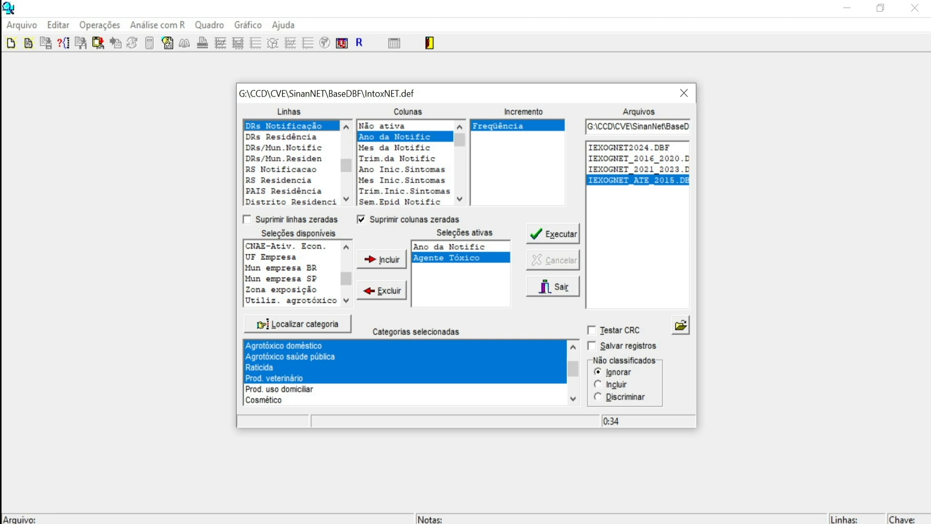
Step: Check the categories selected for the active selections Agente Tóxico and Ano da Notific
{"action": "scroll", "coordinate": [405, 373], "scroll_direction": "up", "scroll_amount": 1}
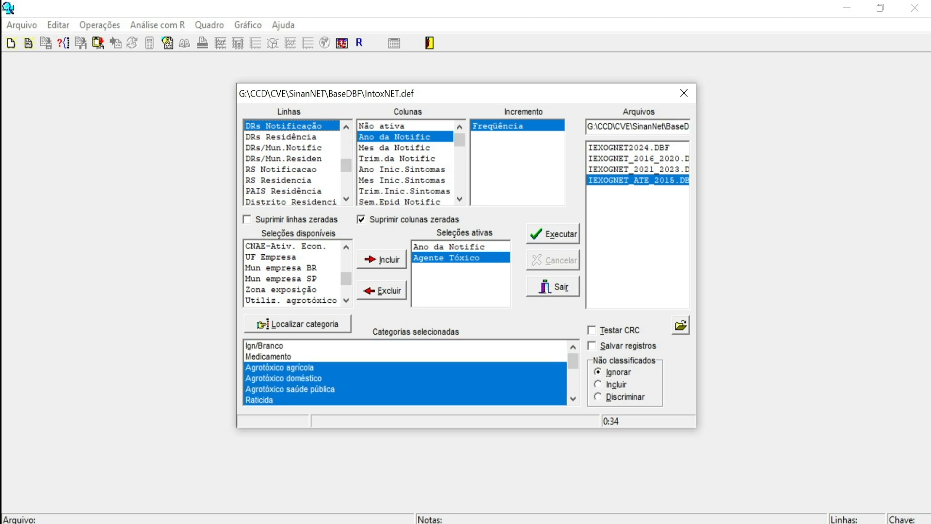
{"action": "scroll", "coordinate": [405, 373], "scroll_direction": "down", "scroll_amount": 1}
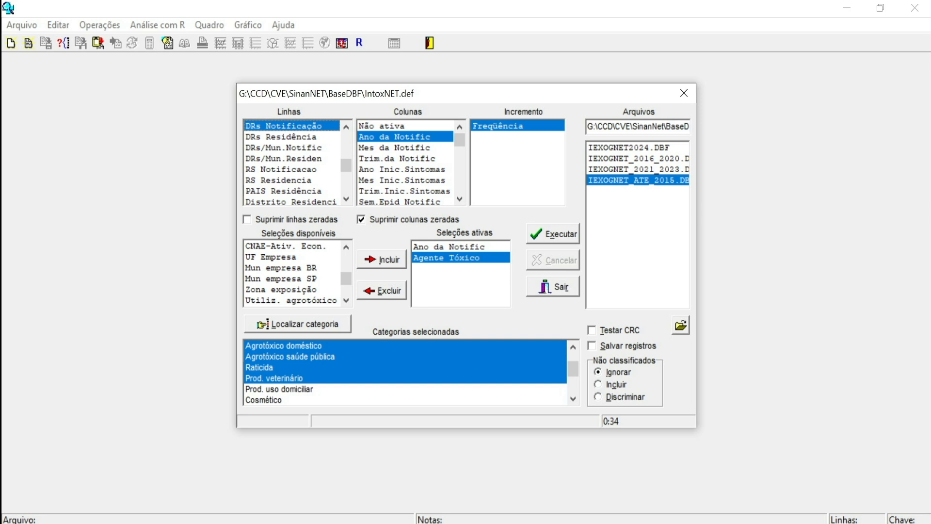
{"action": "left_click", "coordinate": [449, 246]}
{"action": "scroll", "coordinate": [405, 373], "scroll_direction": "up", "scroll_amount": 2}
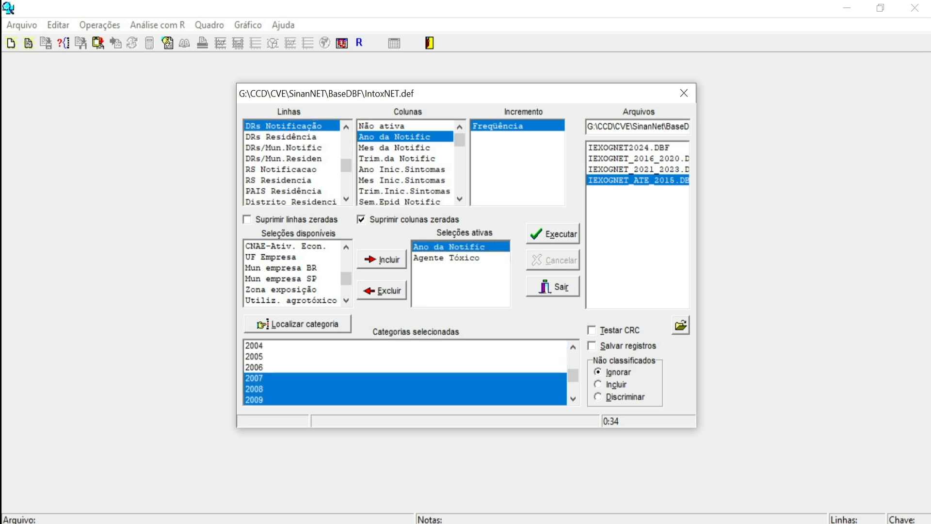
{"action": "scroll", "coordinate": [405, 372], "scroll_direction": "down", "scroll_amount": 3}
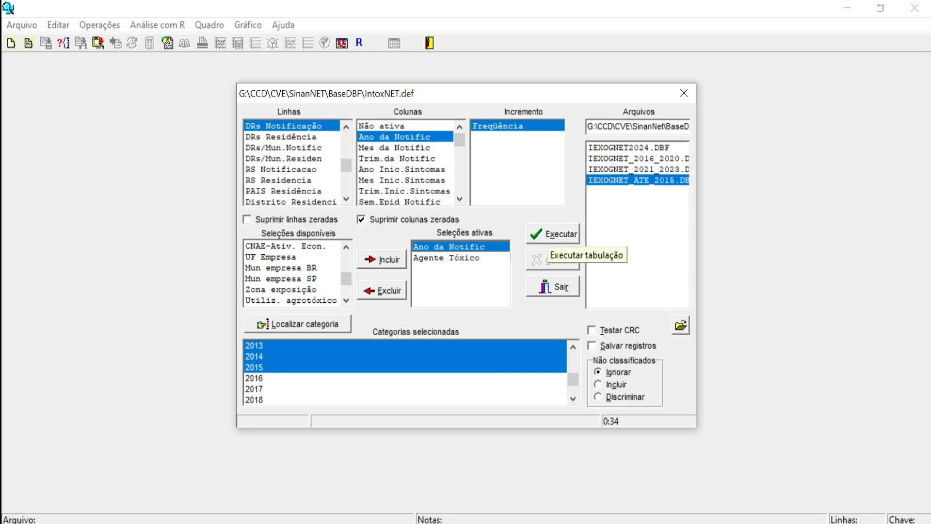
Step: Run the tabulation of DRs Notificação by Ano da Notific
{"action": "left_click", "coordinate": [553, 234]}
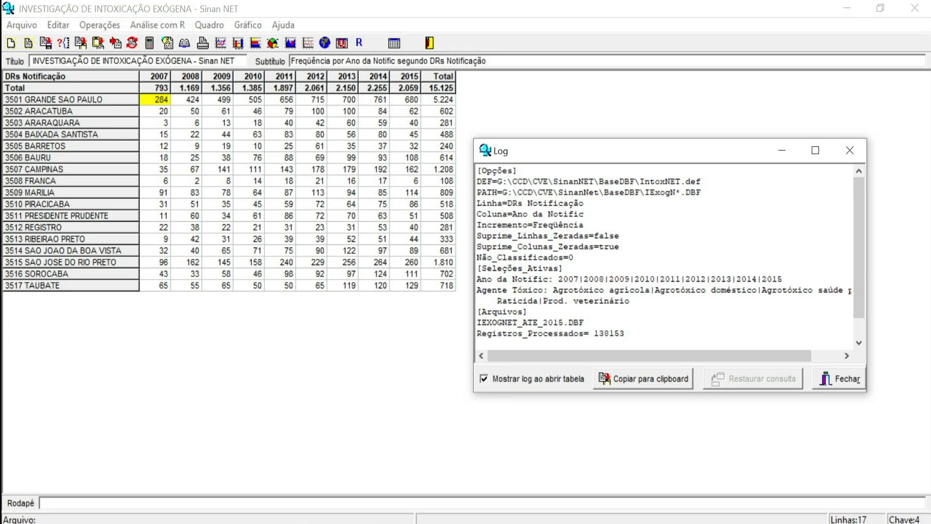
Step: Sort the table by DRs Notificação and by Total in both directions, ending with DRs Notificação in ascending order
{"action": "left_click", "coordinate": [71, 77]}
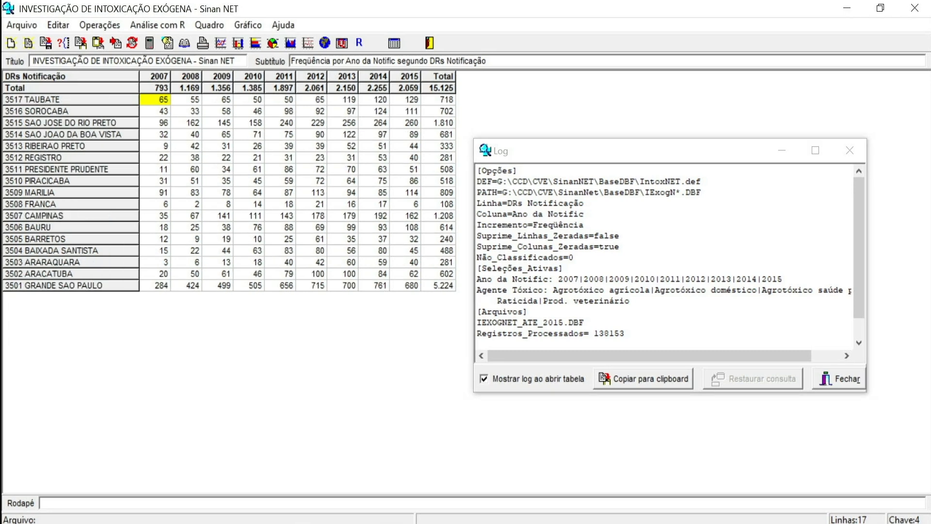
{"action": "left_click", "coordinate": [71, 77]}
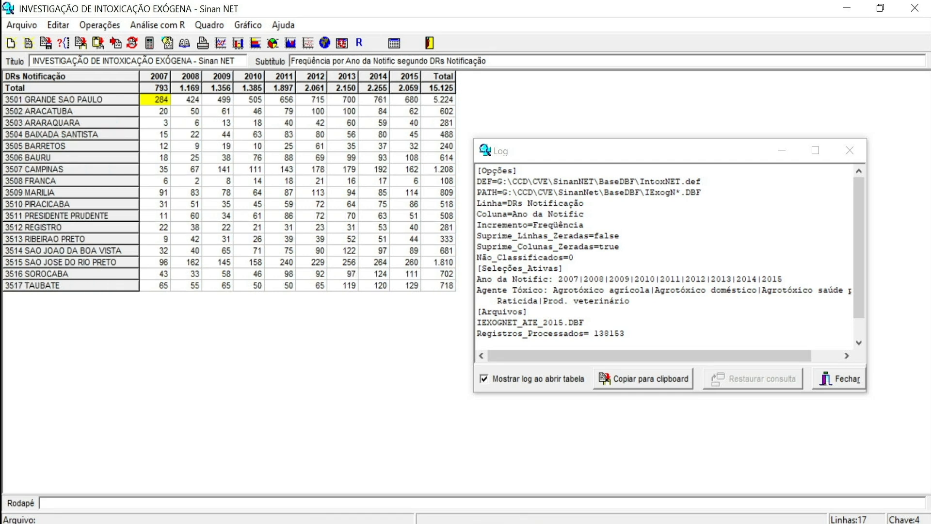
{"action": "left_click", "coordinate": [443, 77]}
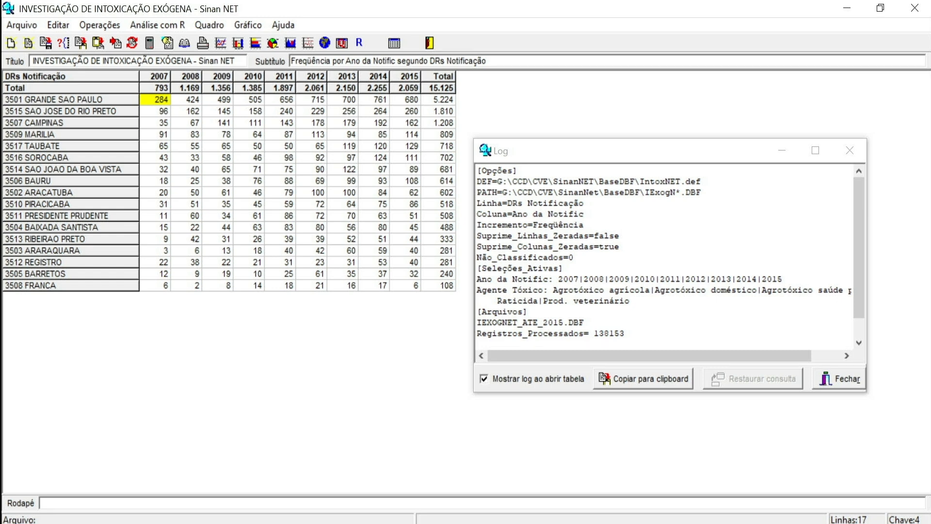
{"action": "left_click", "coordinate": [442, 76]}
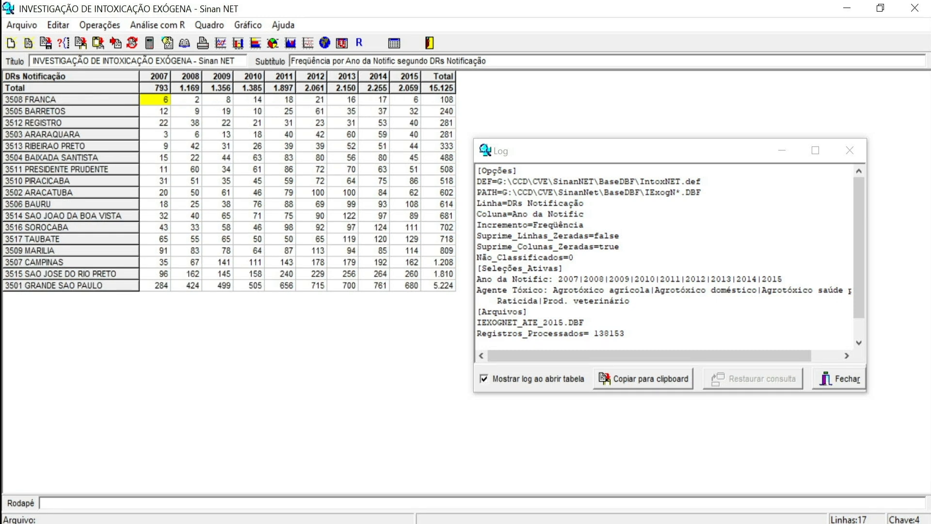
{"action": "left_click", "coordinate": [70, 76]}
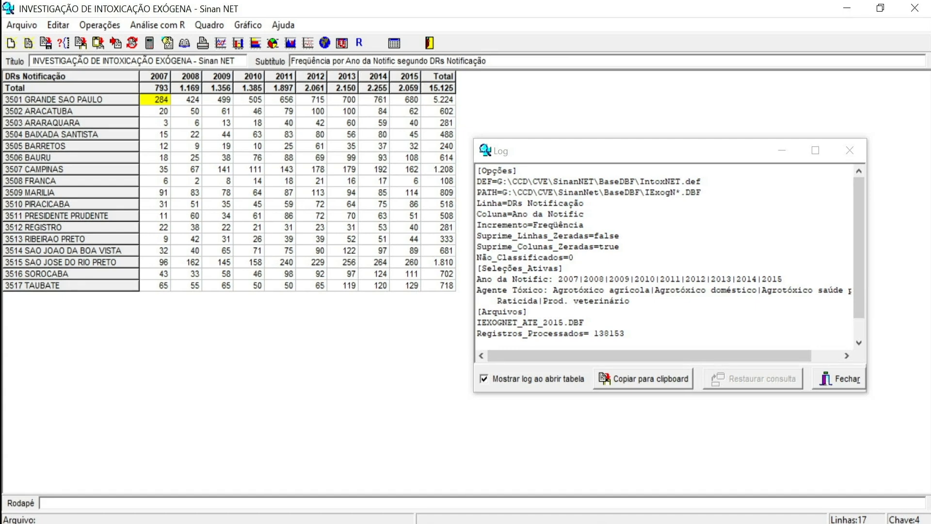
Step: Look through the tabulation log and close it
{"action": "scroll", "coordinate": [664, 257], "scroll_direction": "down", "scroll_amount": 1}
{"action": "scroll", "coordinate": [664, 252], "scroll_direction": "up", "scroll_amount": 1}
{"action": "left_click", "coordinate": [816, 374]}
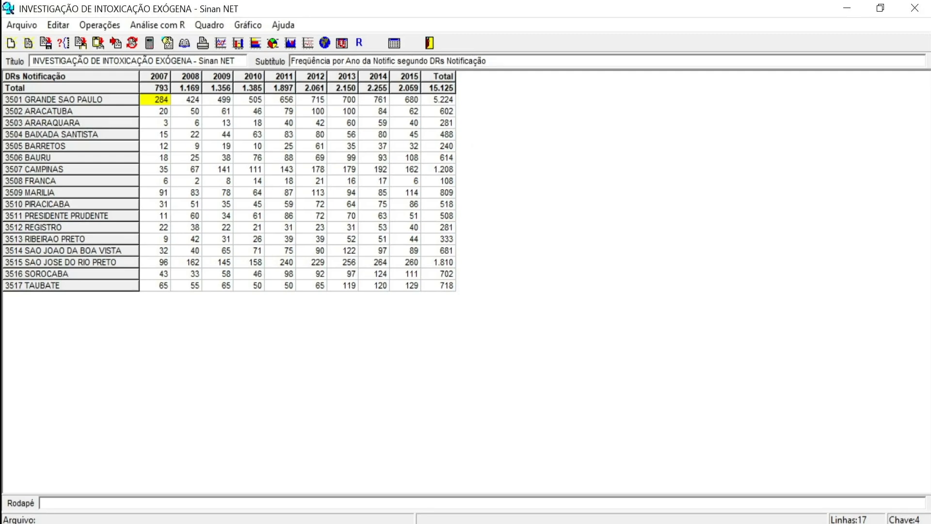
Step: Create a map of the table's Total column using the DRS.MAP map file
{"action": "left_click", "coordinate": [325, 43]}
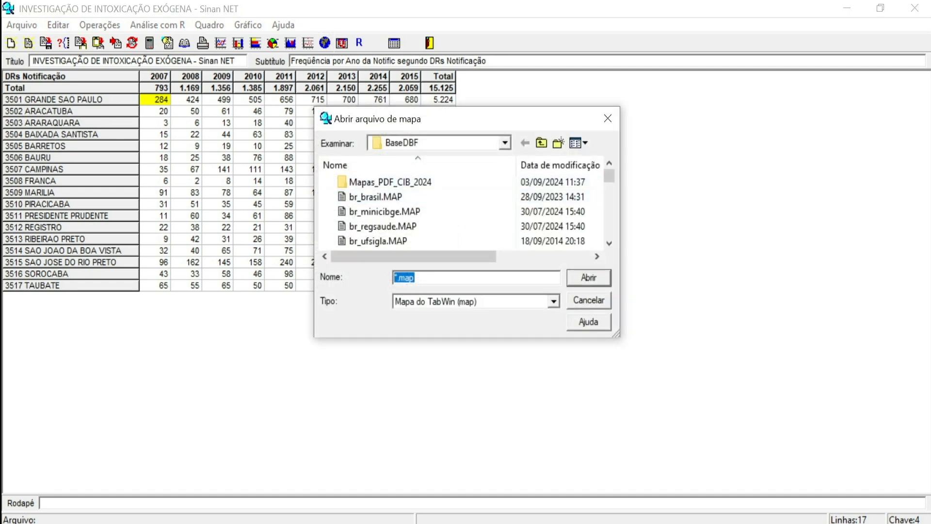
{"action": "left_click_drag", "start_coordinate": [616, 334], "coordinate": [710, 439]}
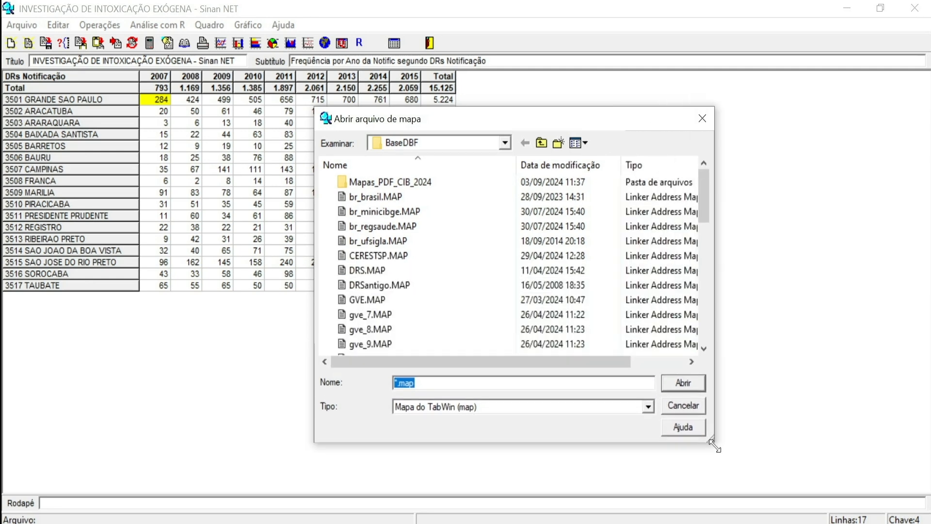
{"action": "left_click", "coordinate": [381, 270]}
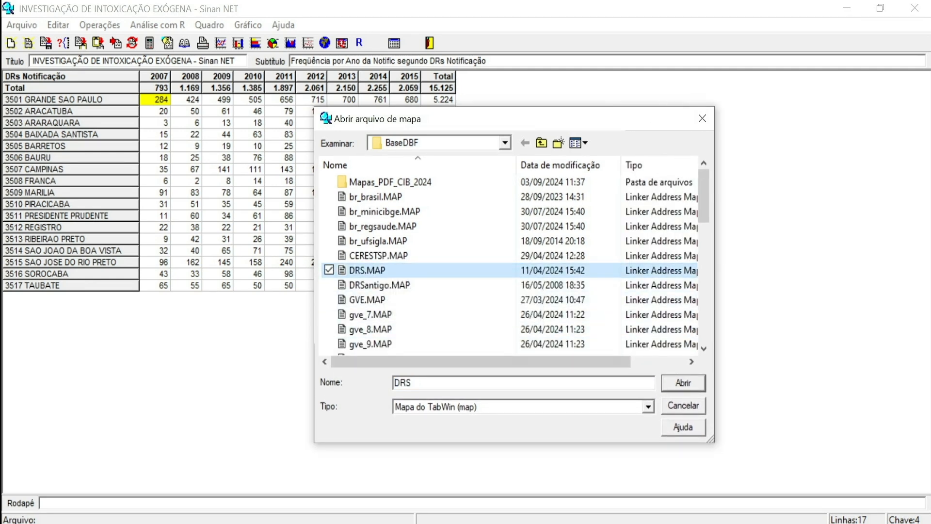
{"action": "left_click", "coordinate": [683, 383]}
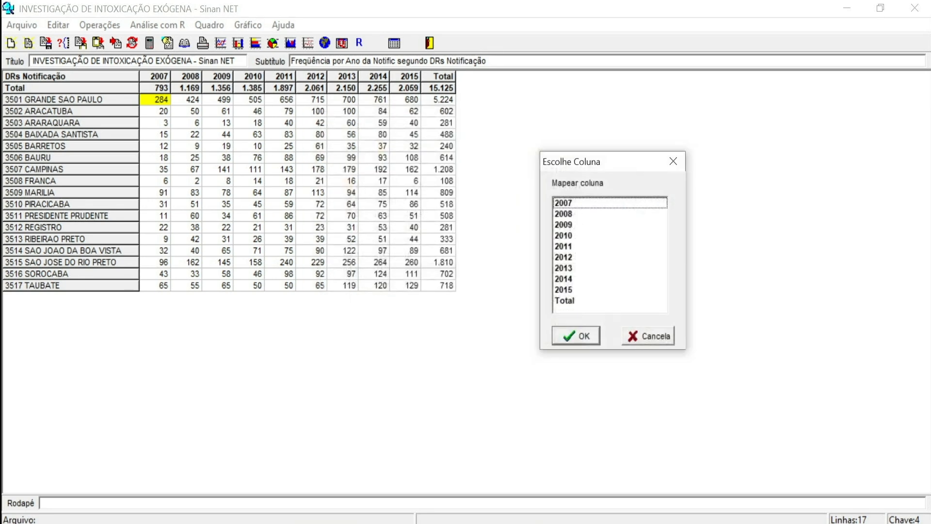
{"action": "left_click", "coordinate": [564, 301]}
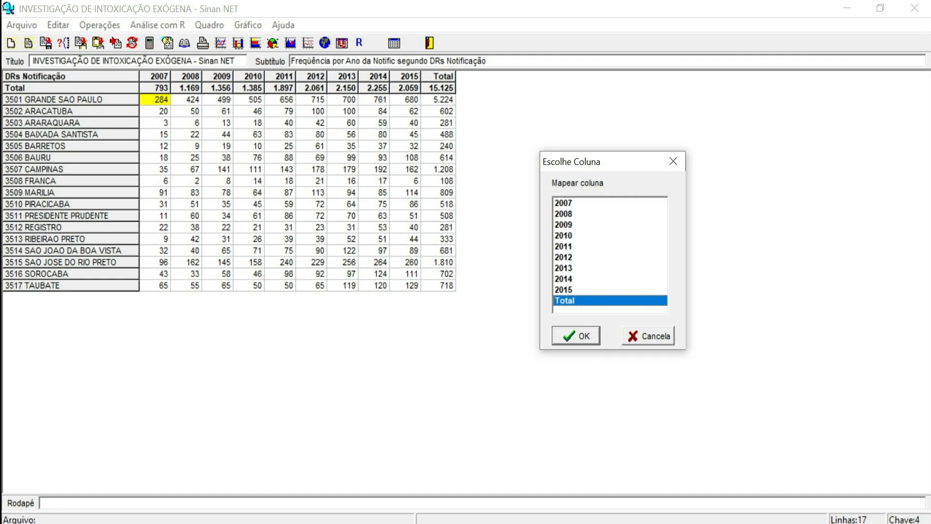
{"action": "key", "text": "Return"}
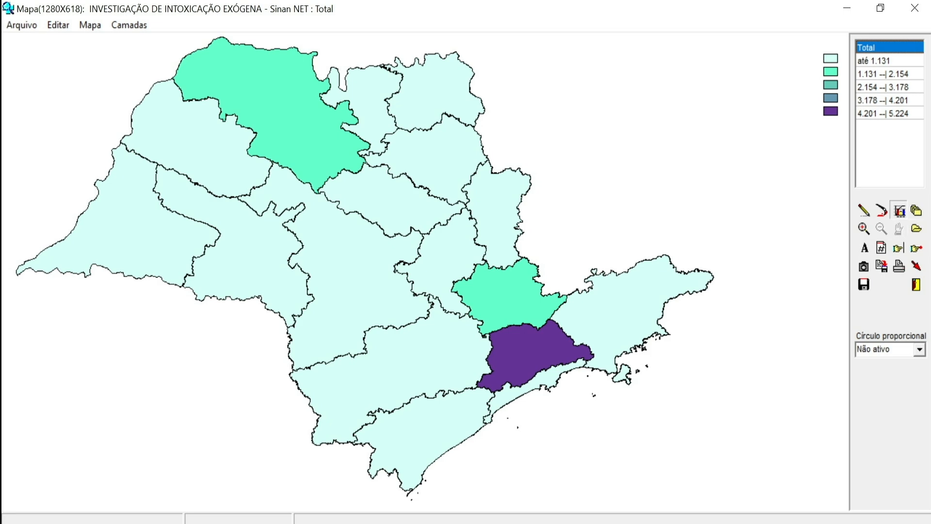
Step: Set the map's classes to Igual frequência, keeping 5 classes
{"action": "left_click", "coordinate": [899, 211]}
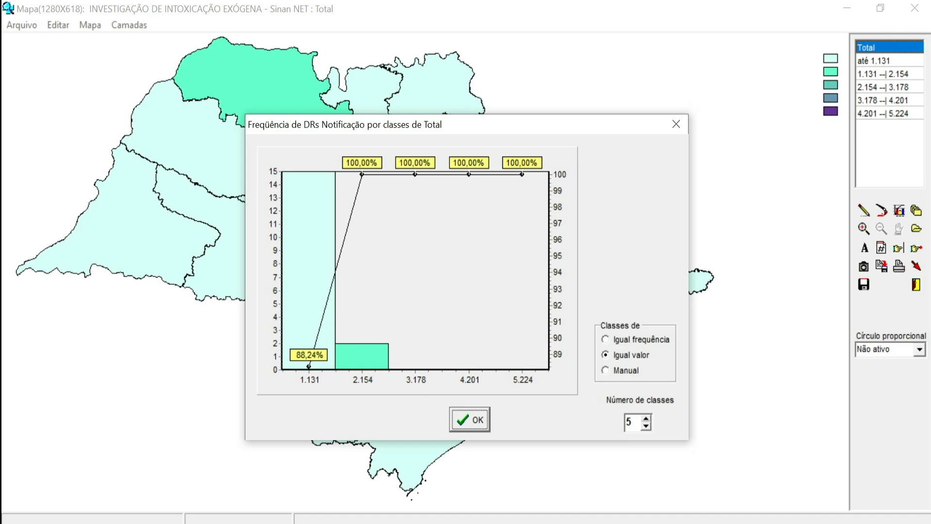
{"action": "left_click", "coordinate": [606, 340]}
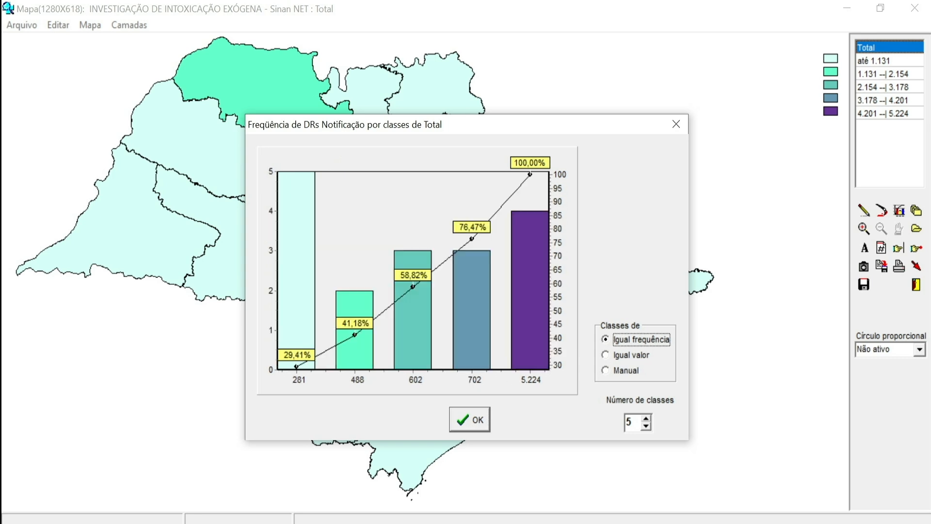
{"action": "left_click_drag", "start_coordinate": [516, 126], "coordinate": [570, 76]}
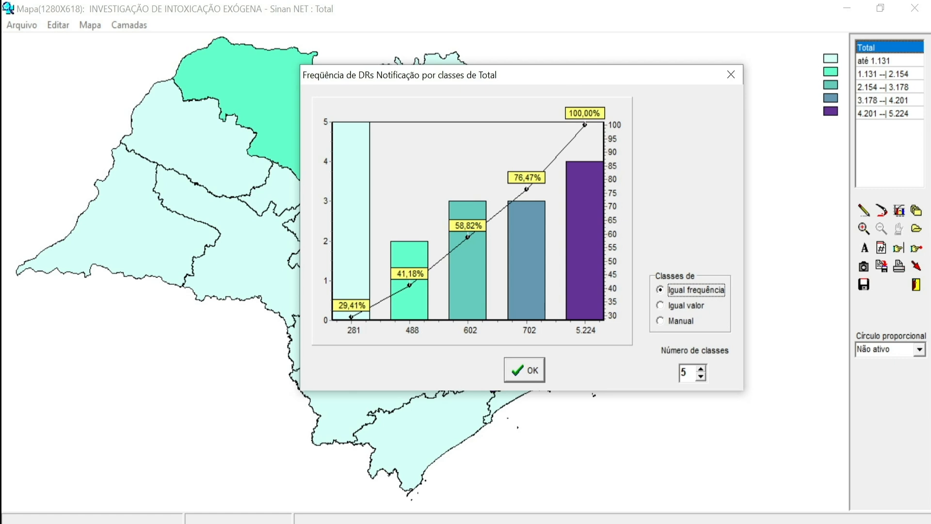
{"action": "left_click", "coordinate": [524, 370]}
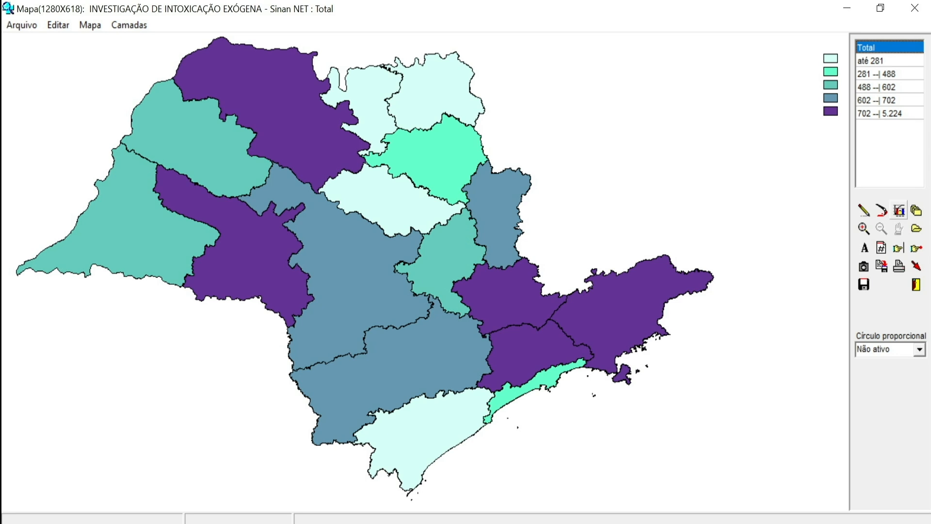
Step: Change the map's colour scheme to a yellow to dark green palette and close the map
{"action": "left_click", "coordinate": [881, 210]}
{"action": "left_click", "coordinate": [881, 210]}
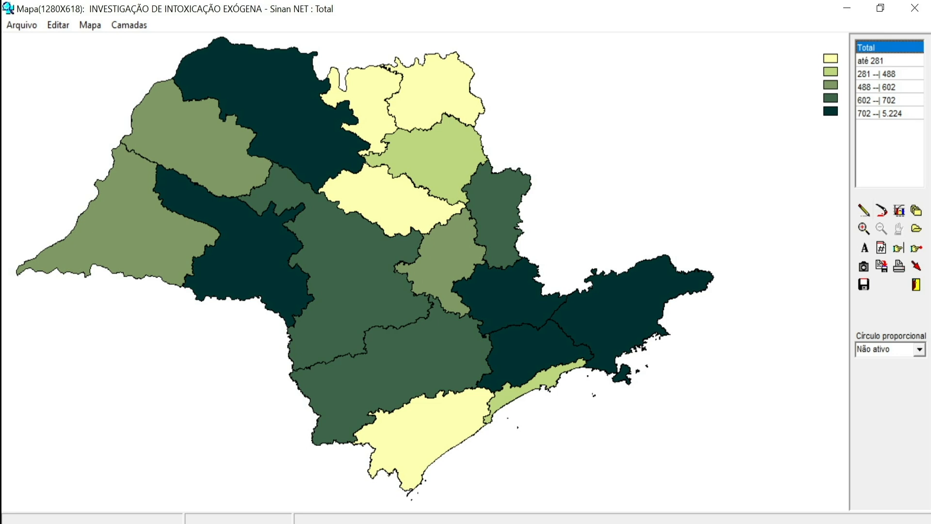
{"action": "left_click", "coordinate": [915, 284]}
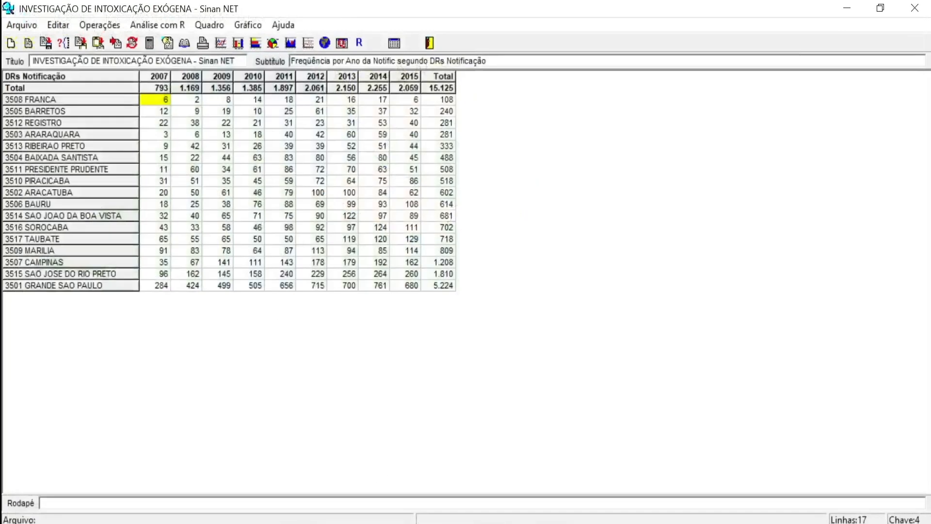